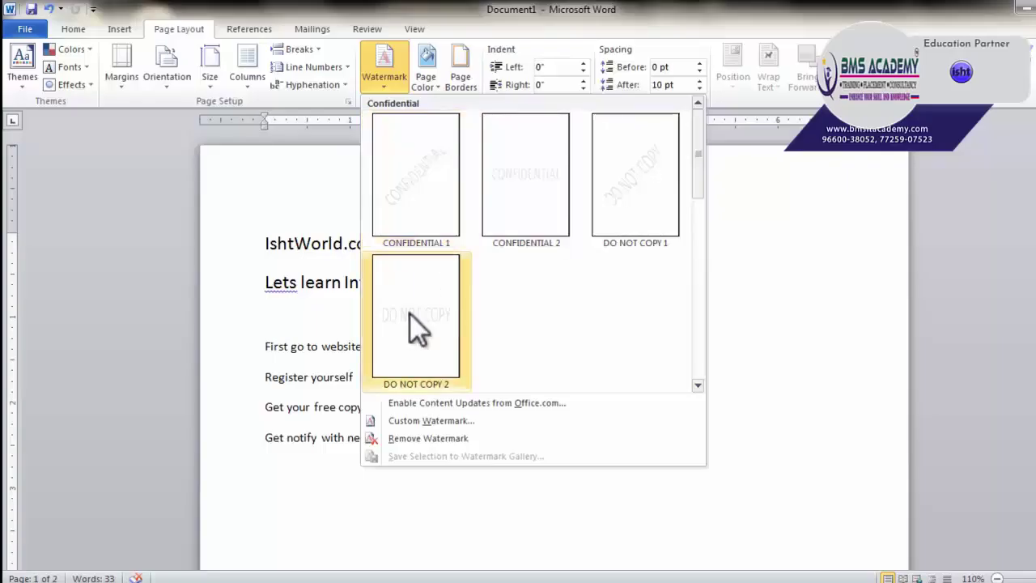
Step: Apply the DO NOT COPY 1 watermark, check it on the page, and reopen the Watermark gallery
click(636, 203)
scroll(630, 416, down, 8)
scroll(629, 417, up, 5)
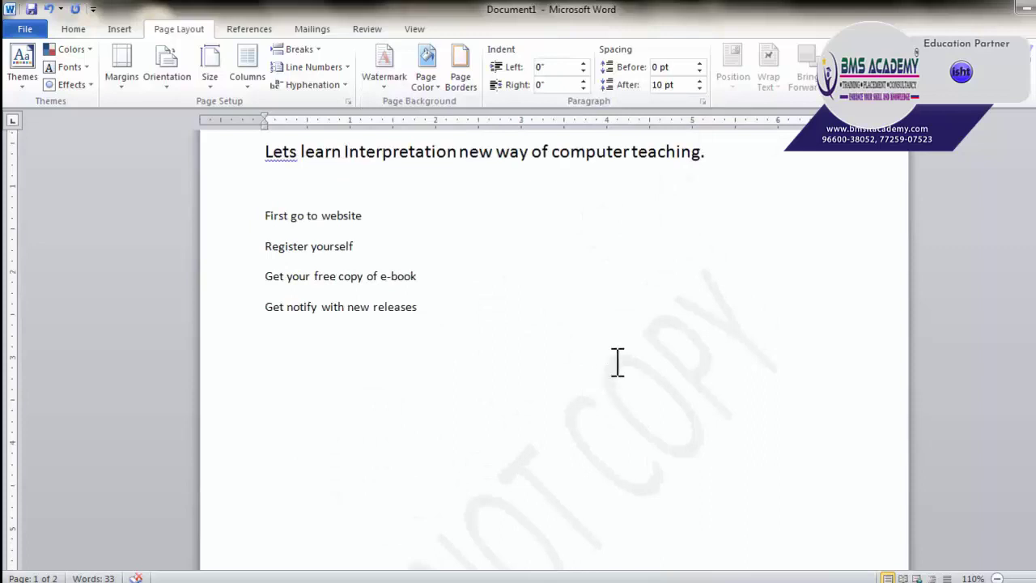
scroll(615, 356, up, 3)
click(390, 84)
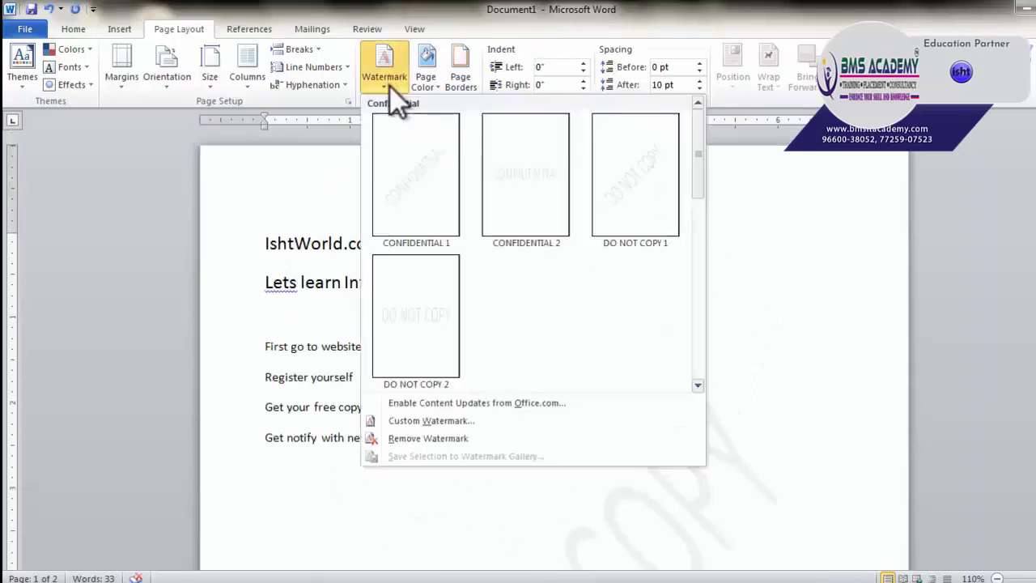
Step: Set 1Tulips.jpg as a washed-out picture watermark in Custom Watermark, apply it and close
click(434, 419)
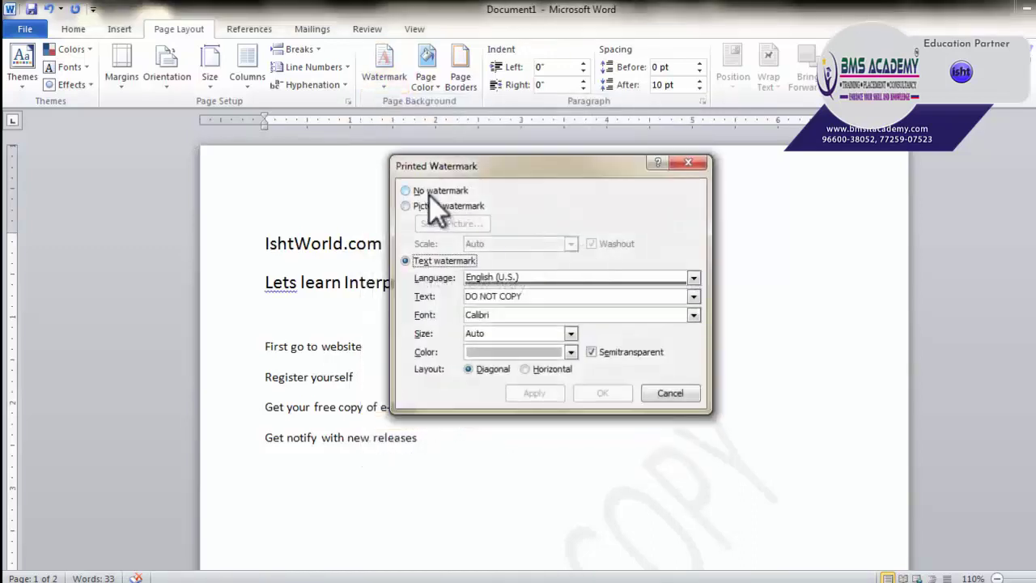
click(429, 192)
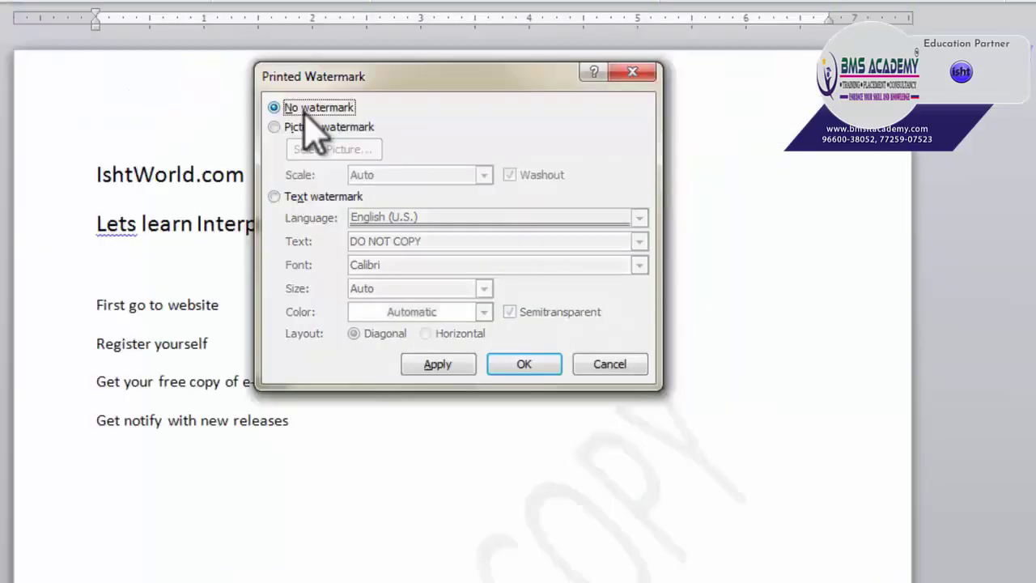
click(293, 128)
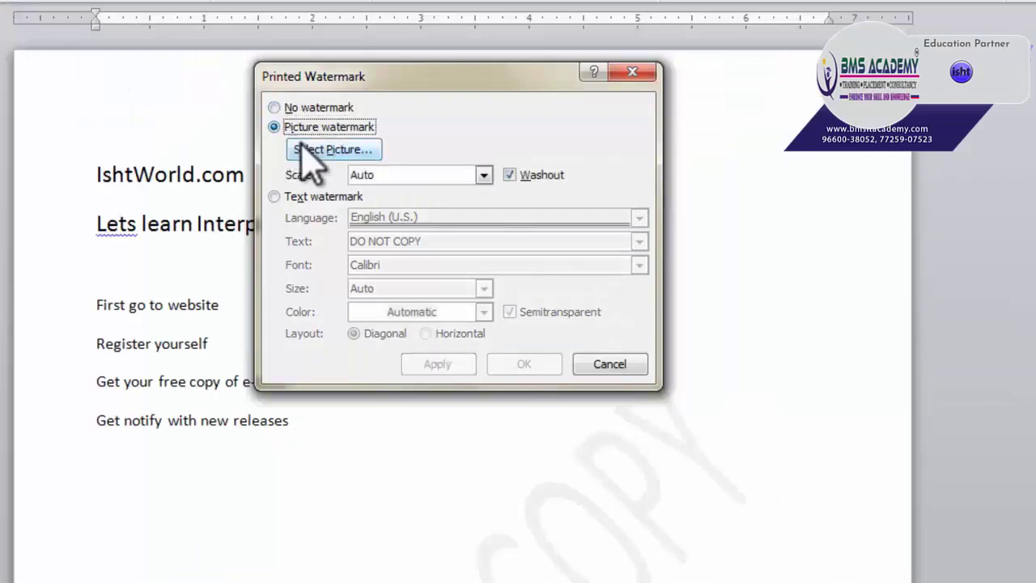
click(311, 149)
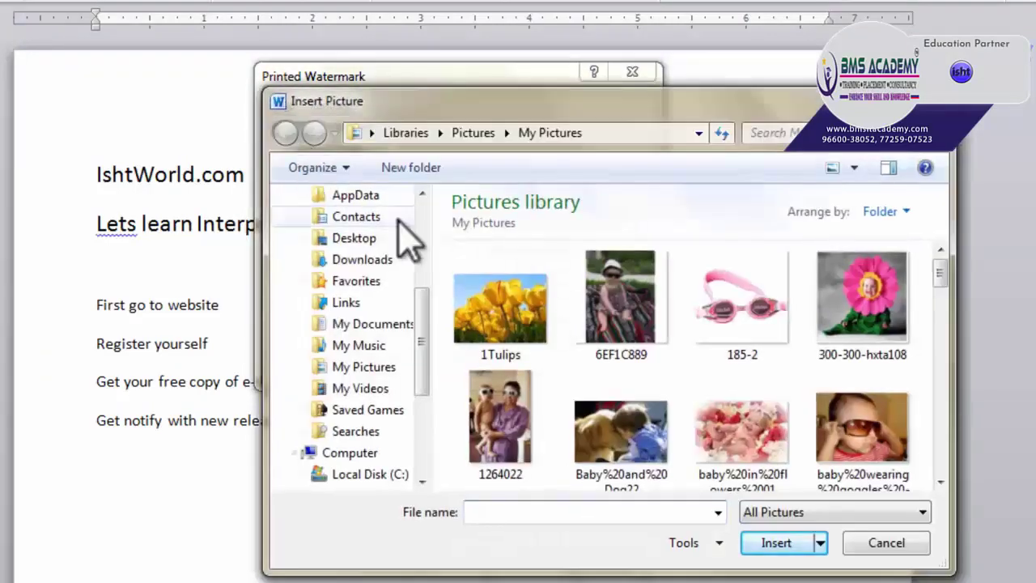
click(484, 301)
double_click(483, 301)
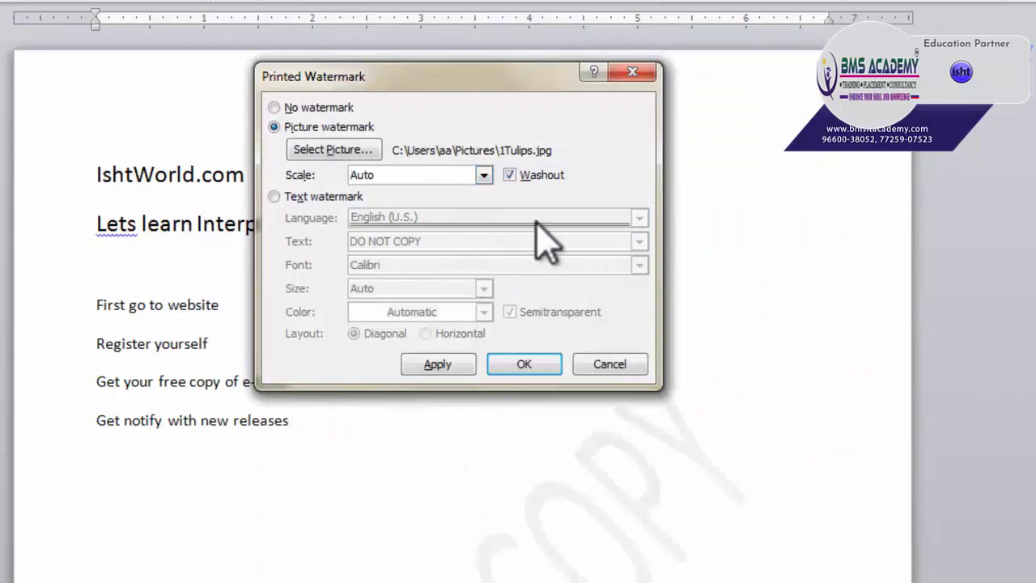
click(437, 364)
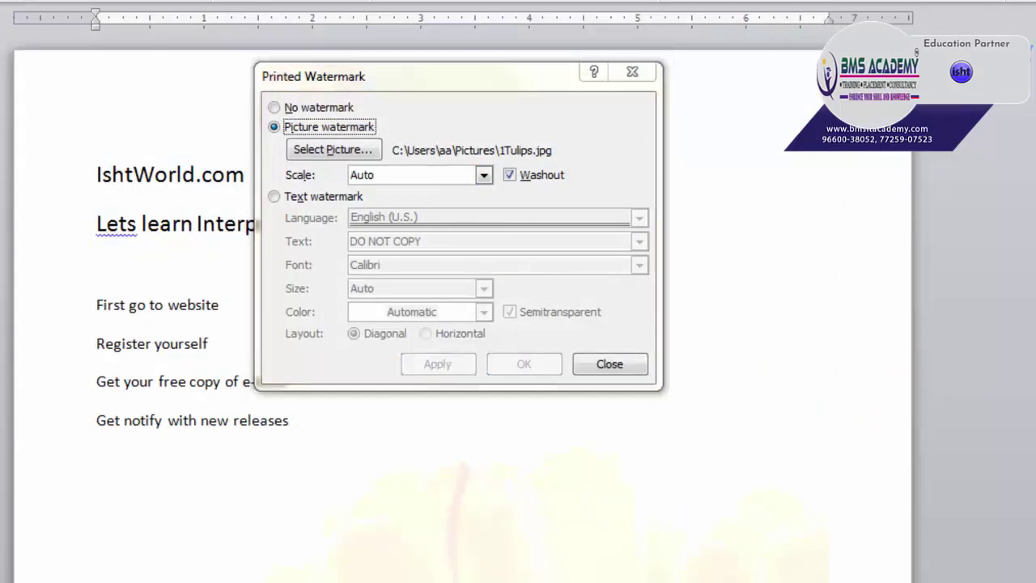
click(631, 362)
scroll(557, 439, down, 5)
scroll(557, 439, down, 5)
scroll(559, 430, up, 4)
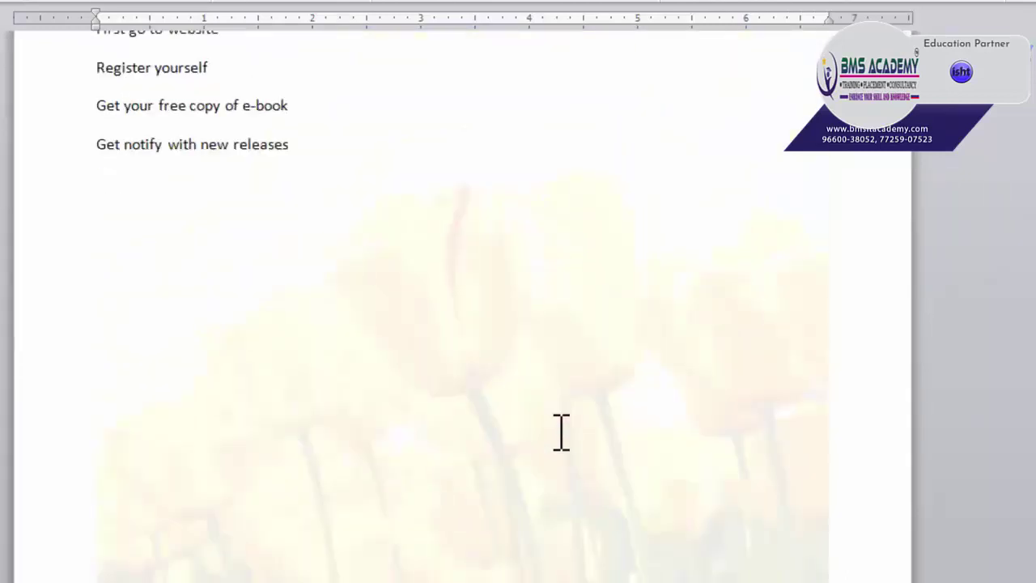
scroll(576, 434, down, 2)
Step: Apply the tulip picture watermark with Washout unchecked, then re-tick Washout and choose Text watermark
click(259, 5)
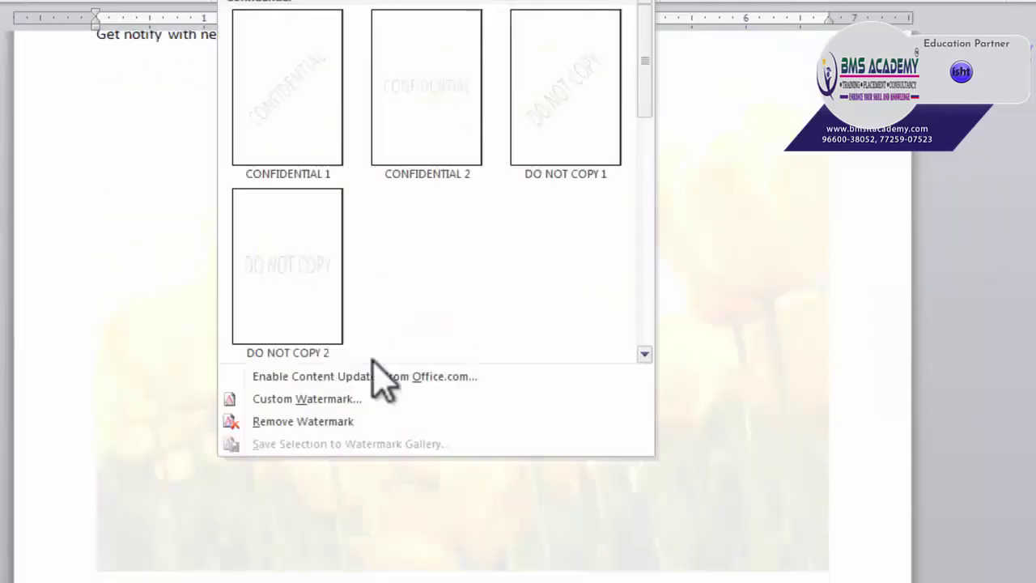
click(322, 401)
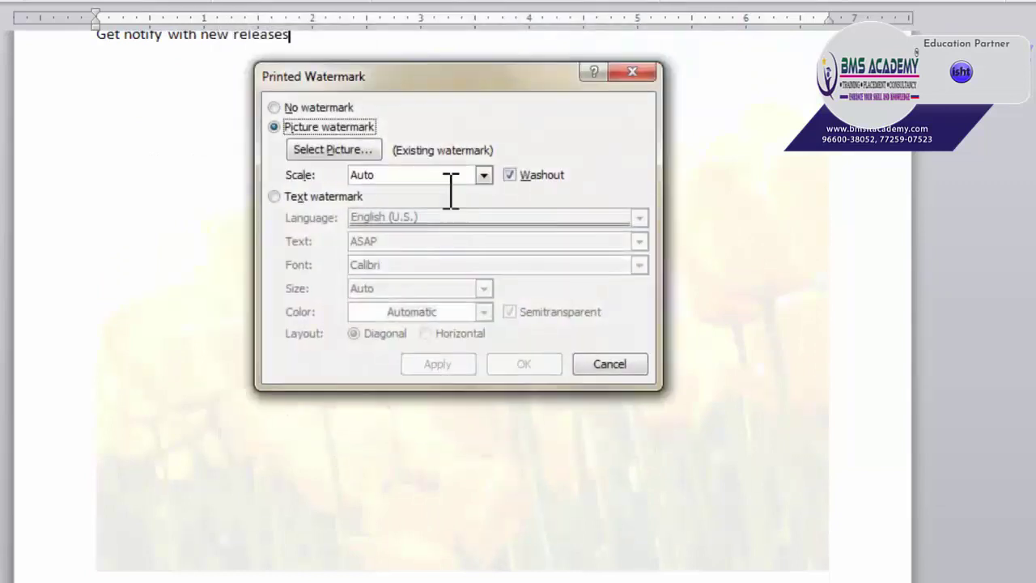
click(517, 178)
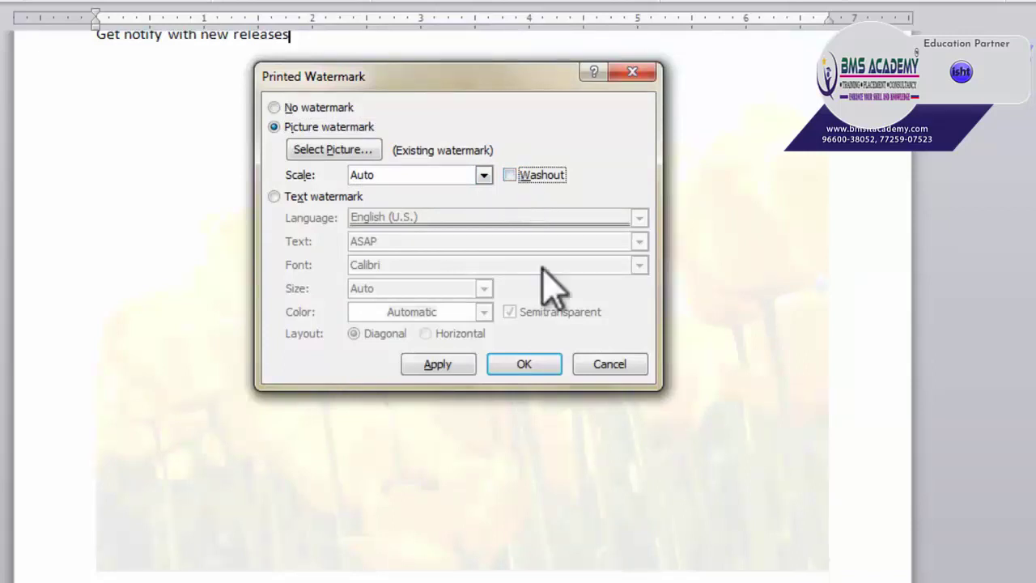
click(438, 365)
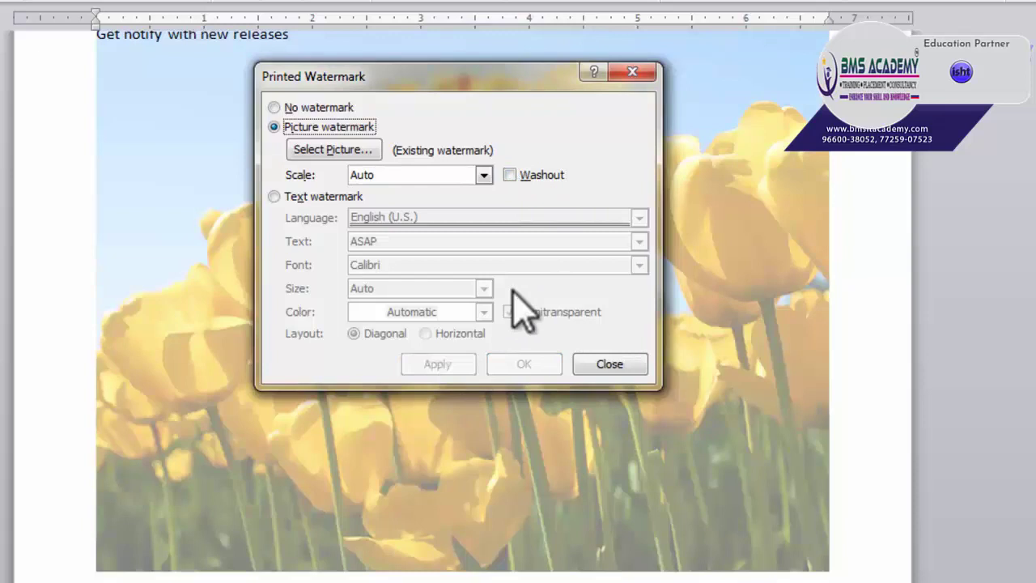
click(509, 176)
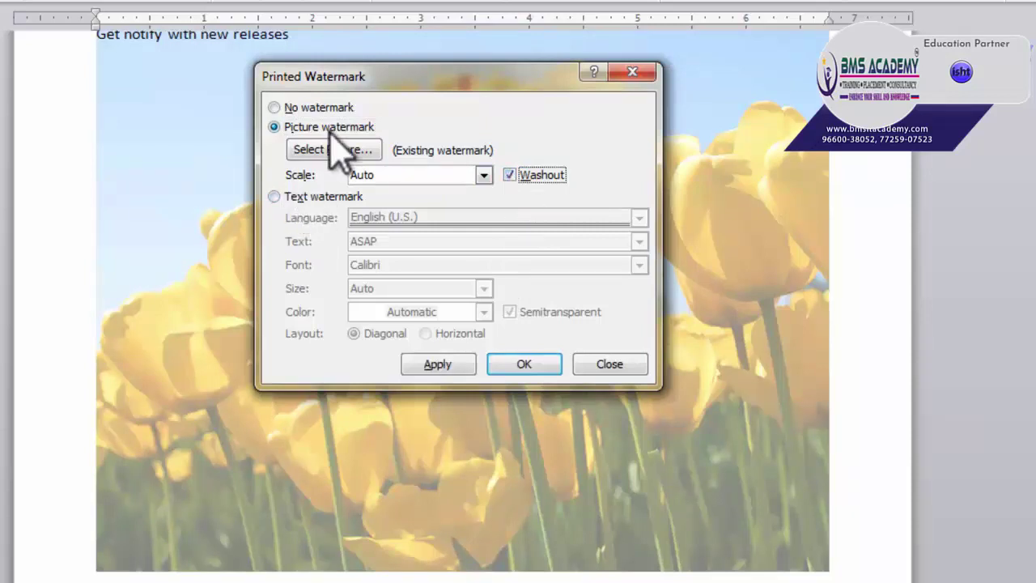
click(301, 196)
click(427, 247)
text(ish)
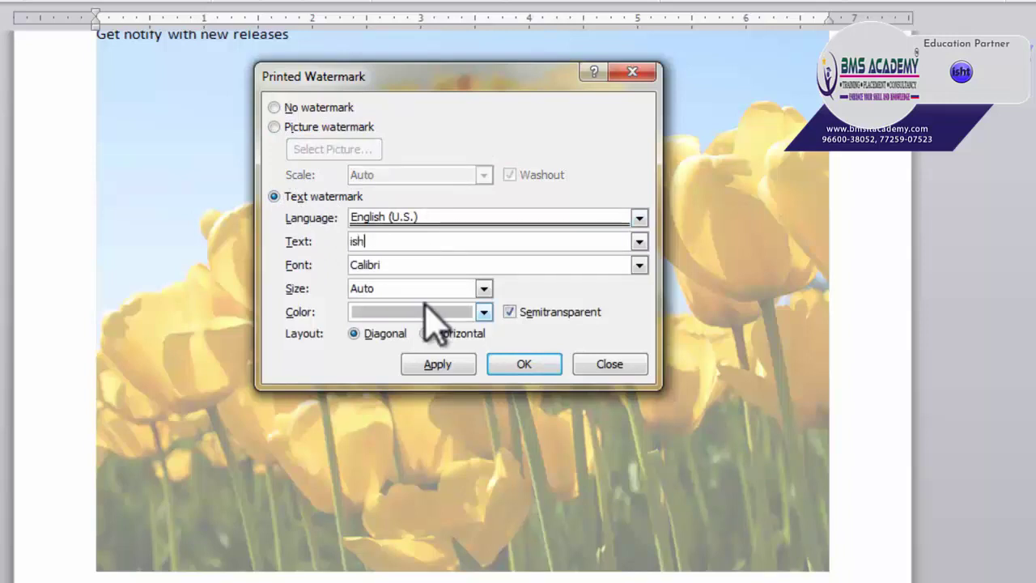
Step: Enter IshtWorld.com as the watermark text in Calibri, Auto size, light green
key(BackSpace)
key(BackSpace)
key(BackSpace)
text(IshtWorld.com)
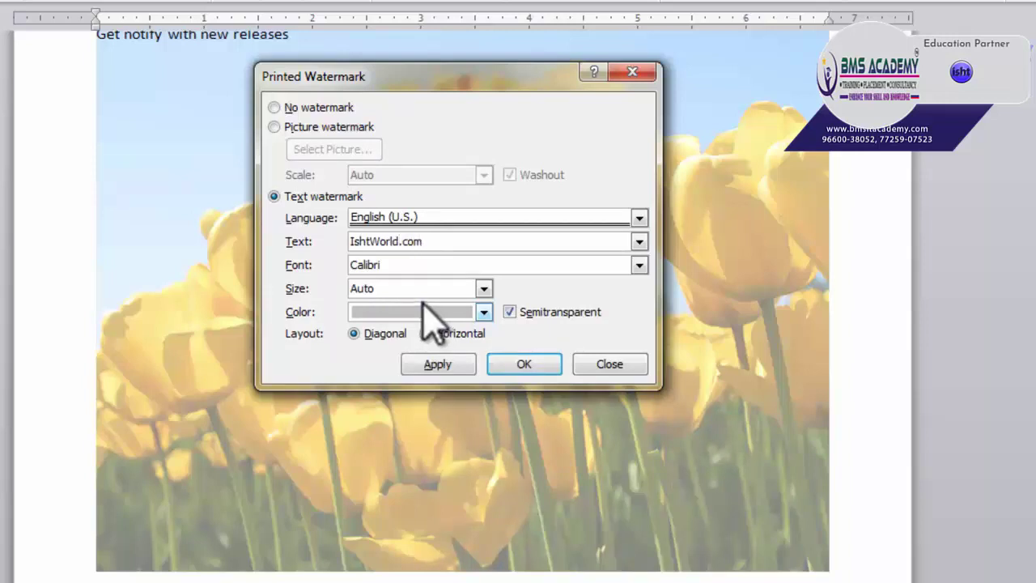
click(443, 262)
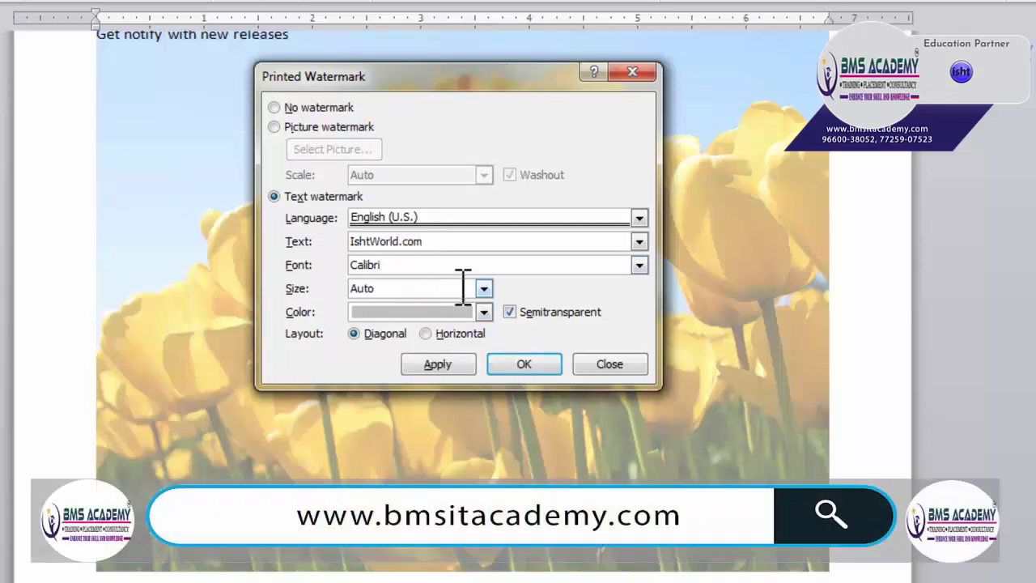
click(636, 267)
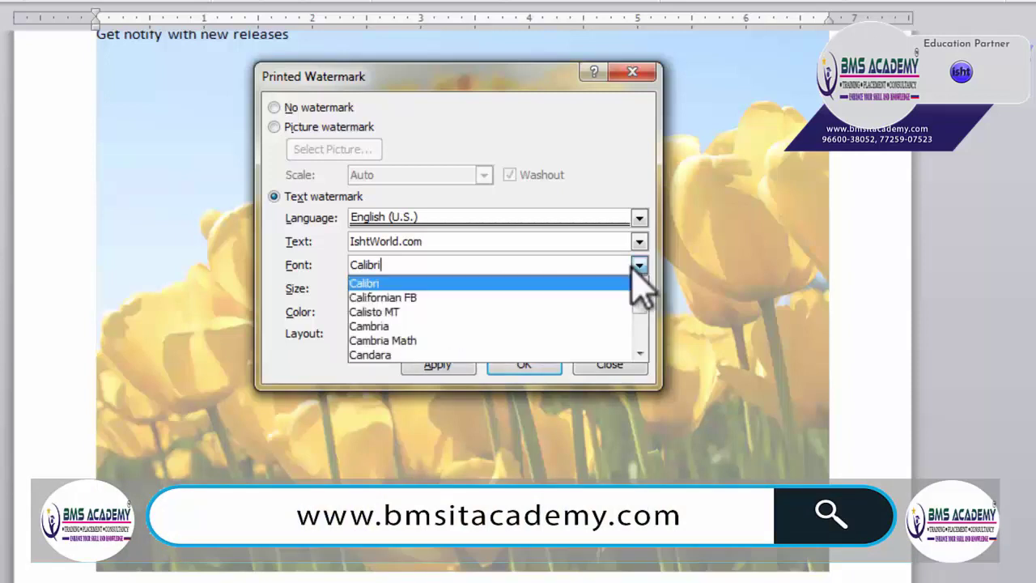
click(635, 275)
click(484, 289)
click(484, 289)
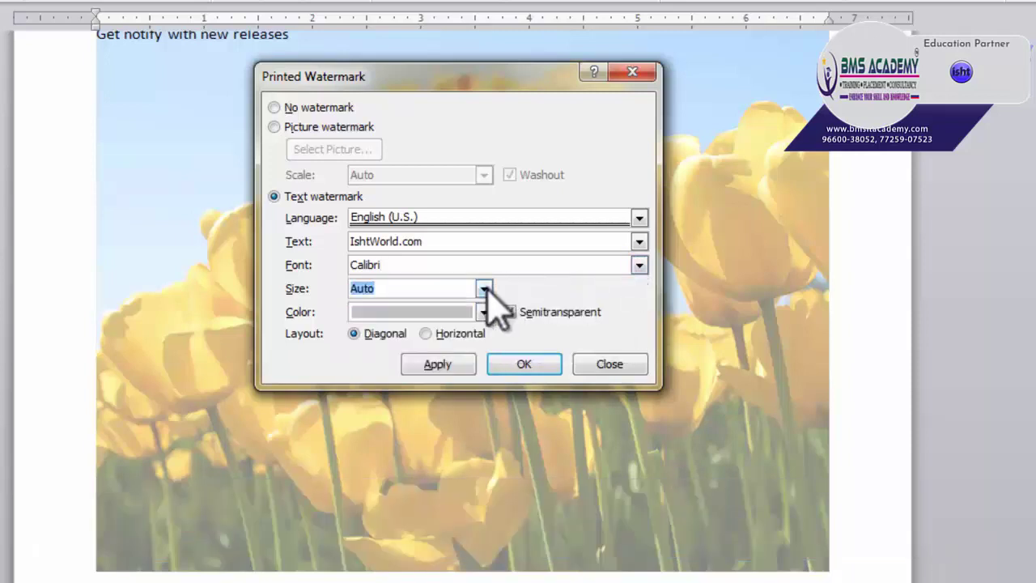
click(484, 311)
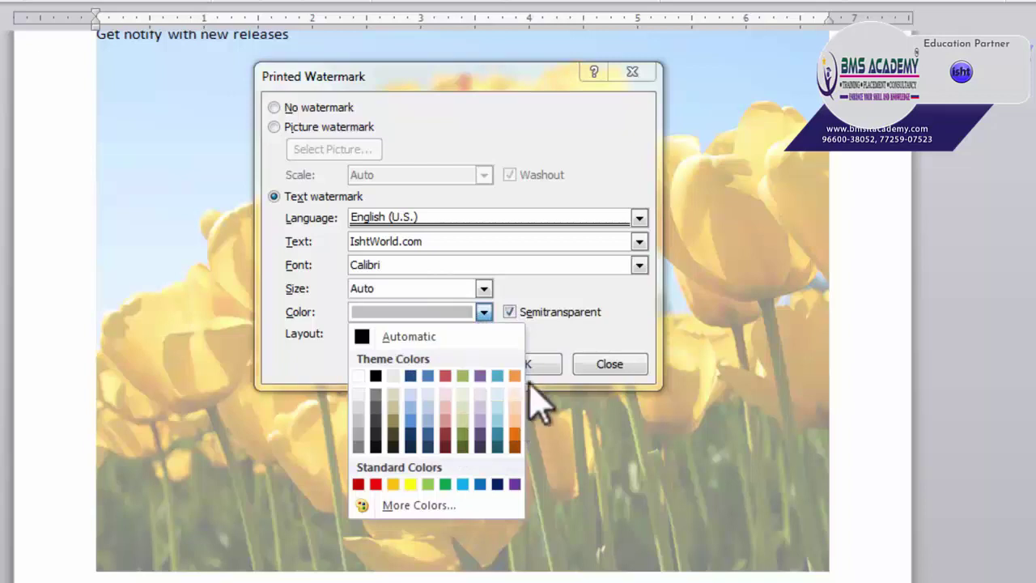
click(462, 411)
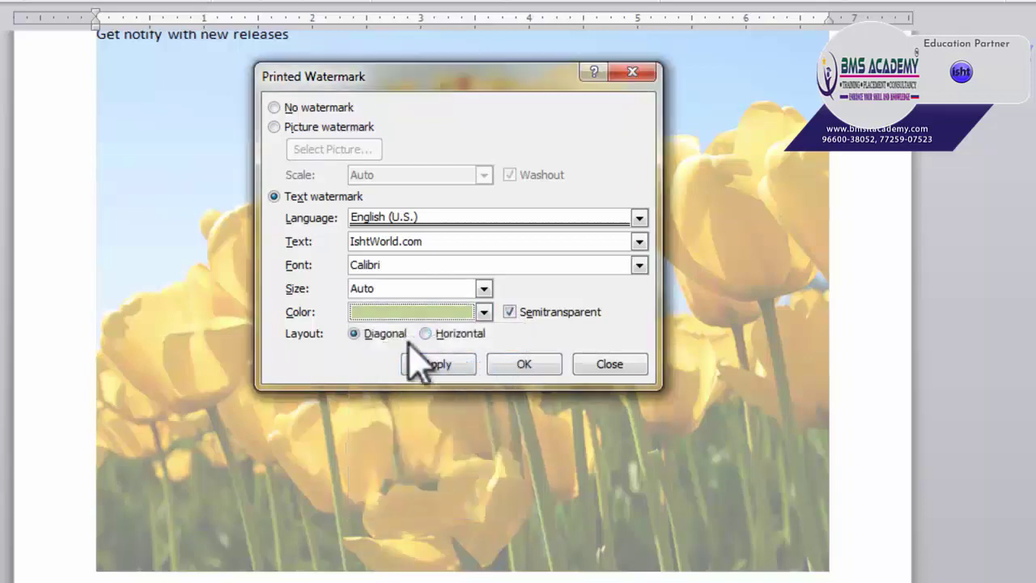
Step: Keep the IshtWorld.com watermark diagonal and apply it with Semitransparent unchecked
click(364, 336)
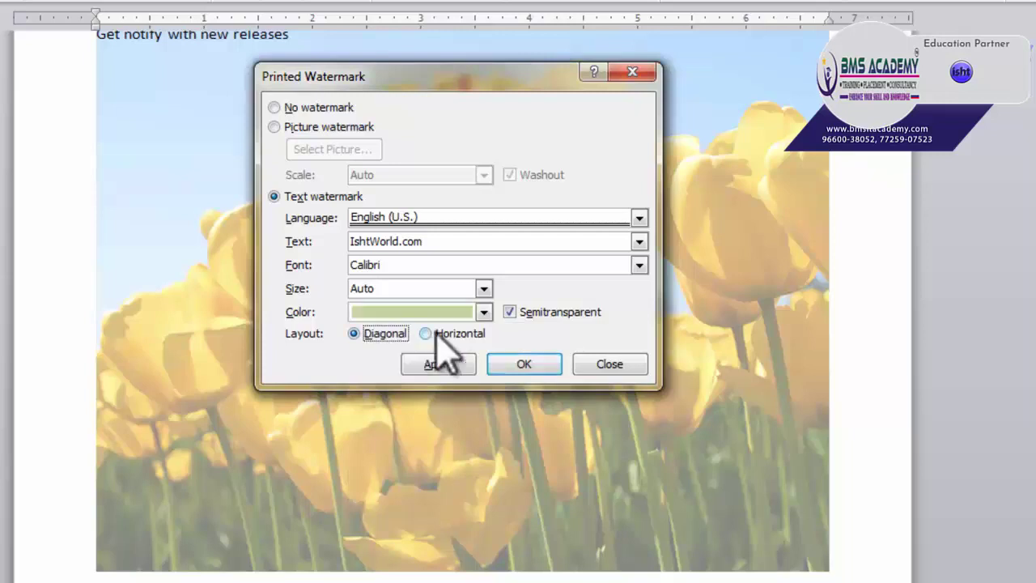
click(428, 335)
click(380, 335)
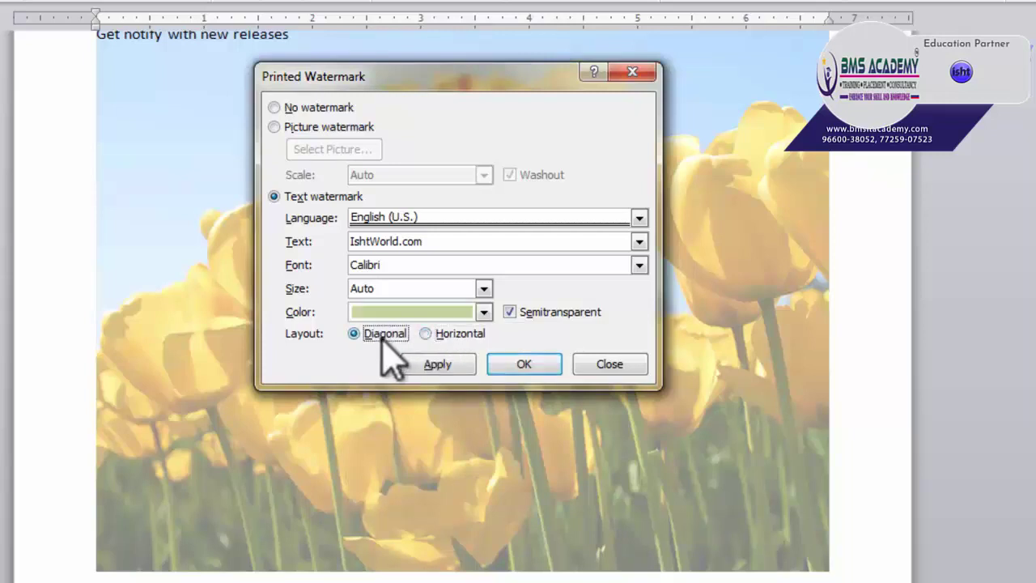
click(437, 364)
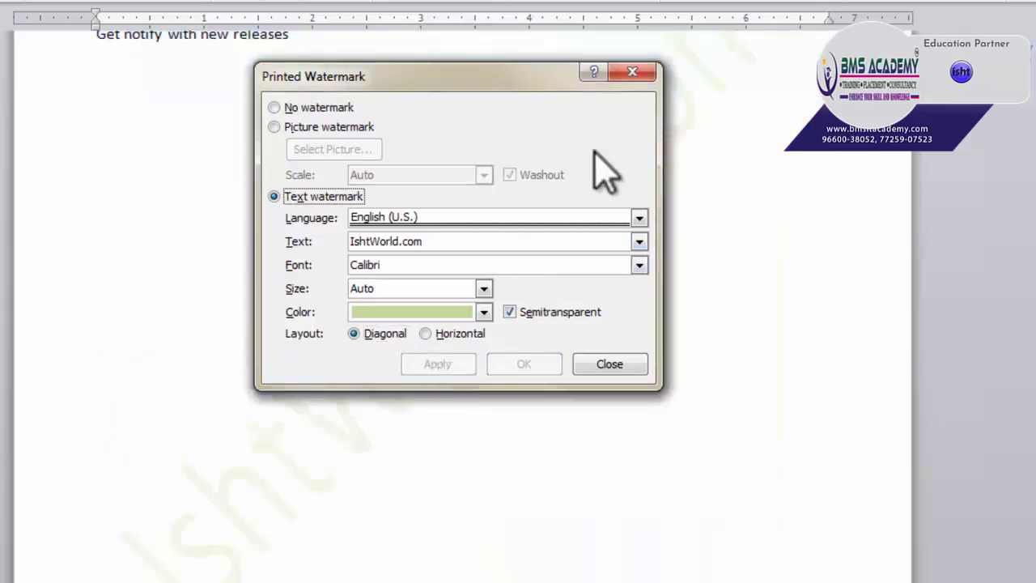
drag(468, 81, 479, 123)
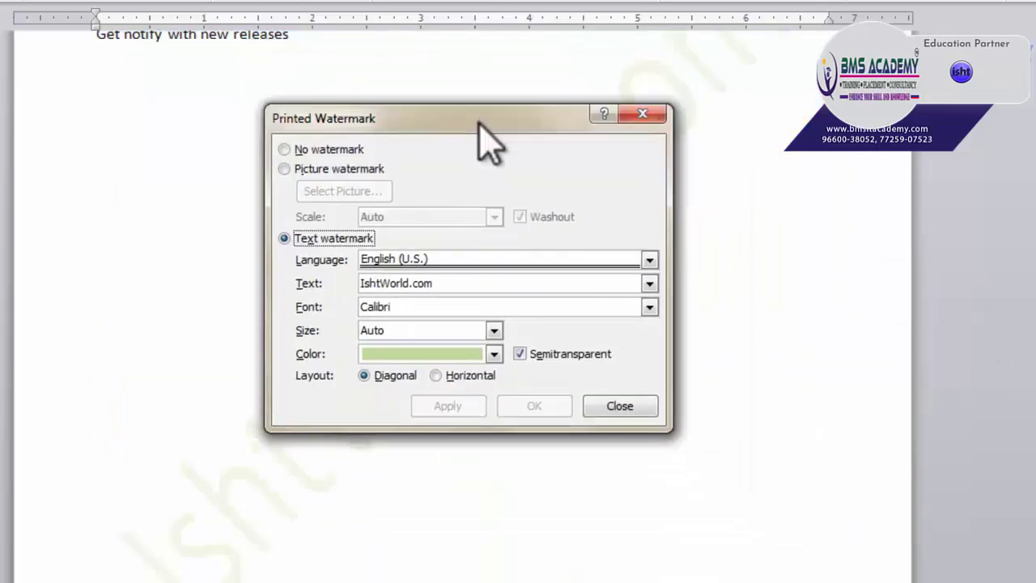
click(551, 354)
click(465, 404)
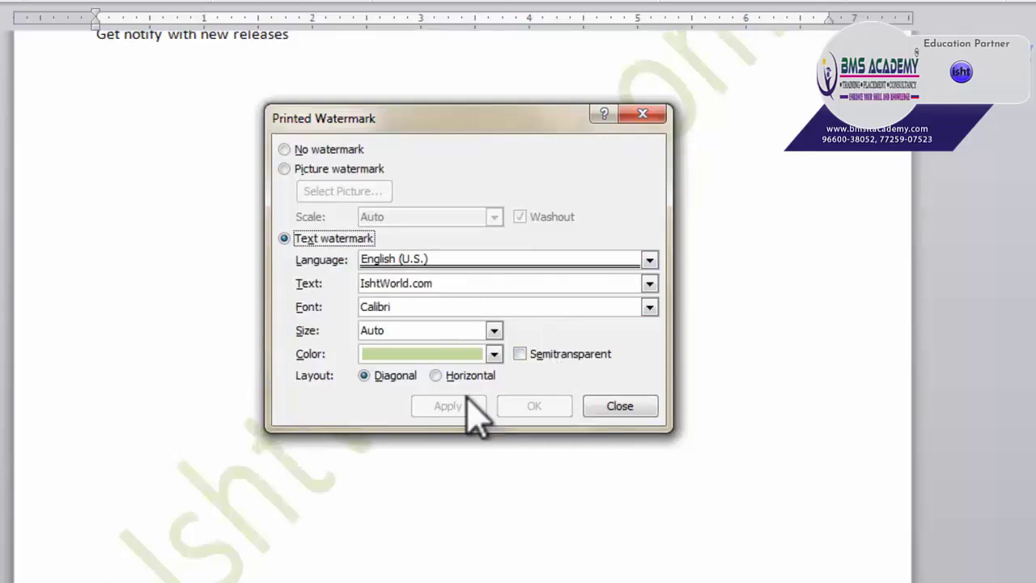
Step: Close the Printed Watermark dialog and scroll through the document to review the watermark
click(620, 406)
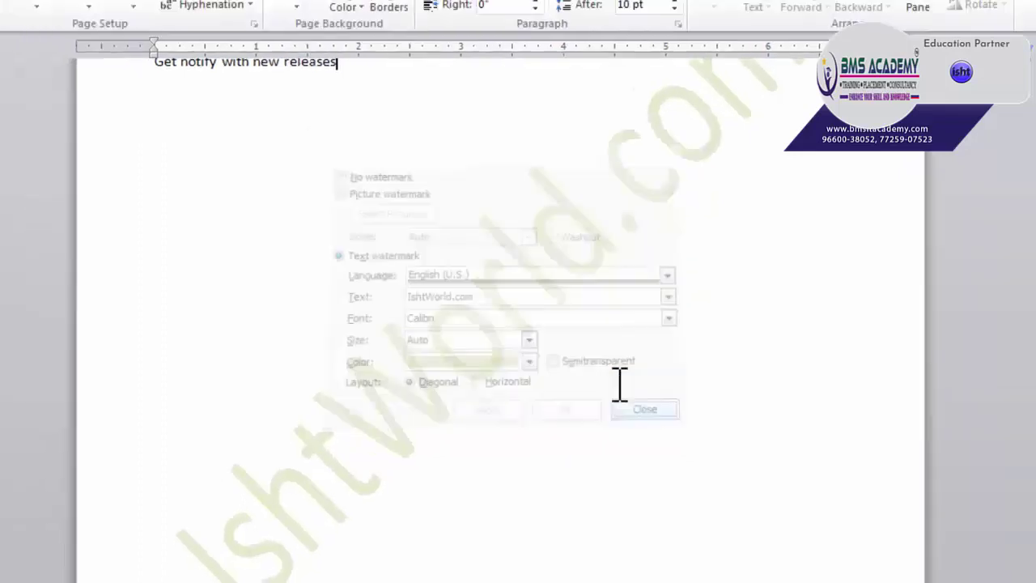
scroll(623, 289, down, 3)
scroll(601, 335, down, 5)
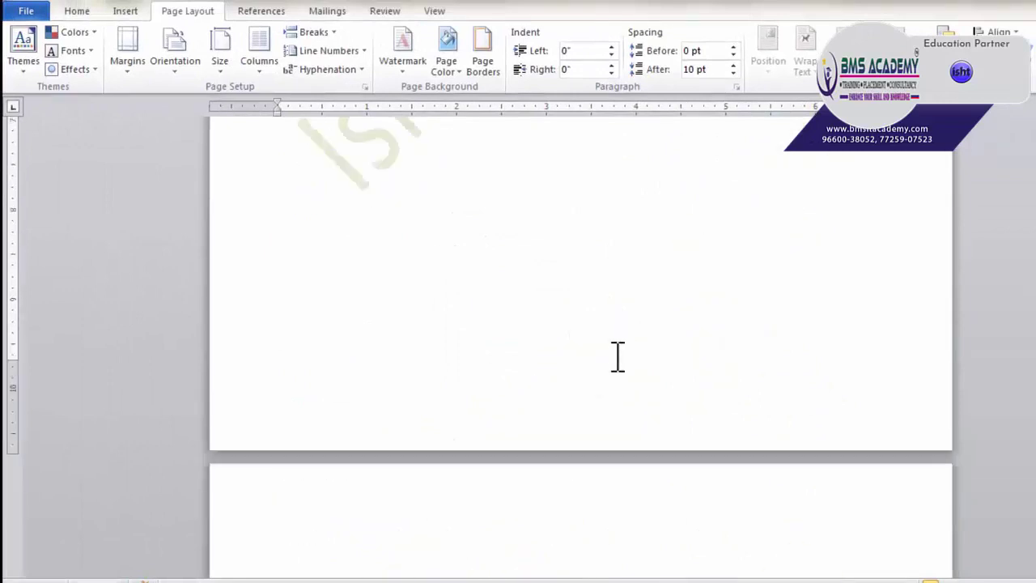
scroll(624, 363, down, 15)
scroll(606, 342, down, 8)
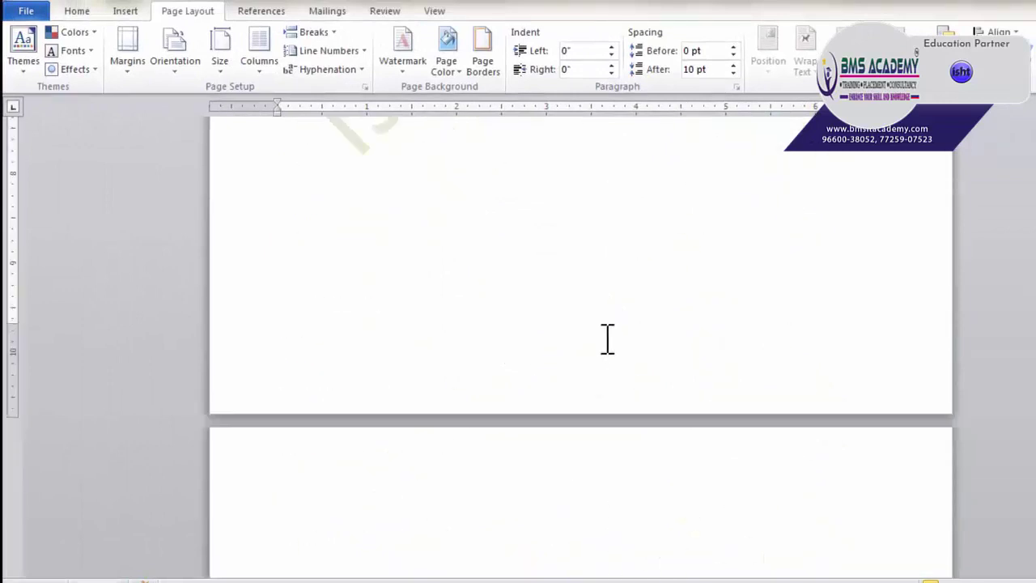
scroll(607, 339, down, 5)
scroll(595, 333, down, 5)
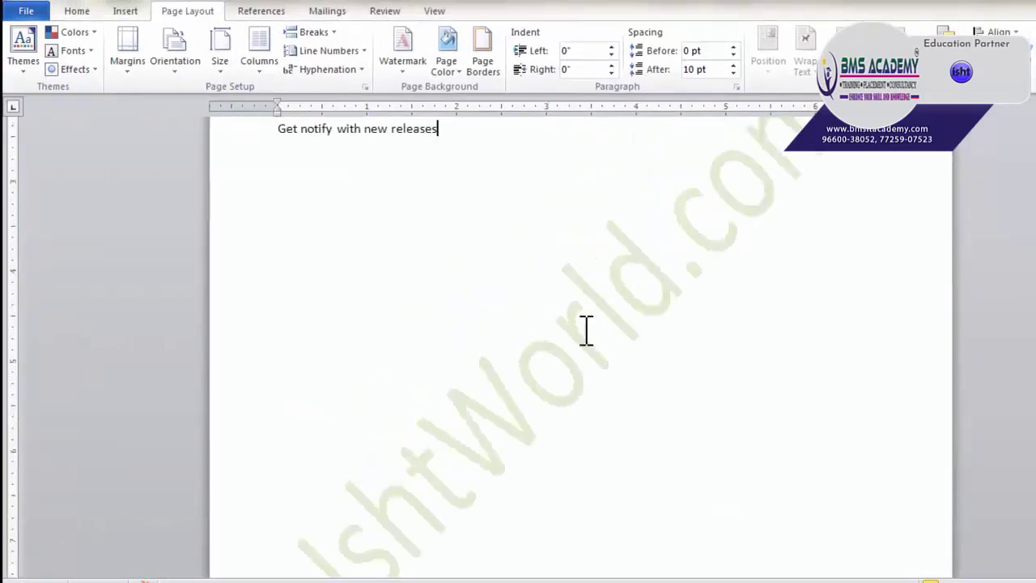
Step: Set the page colour to a custom light cyan through More Colors
click(455, 73)
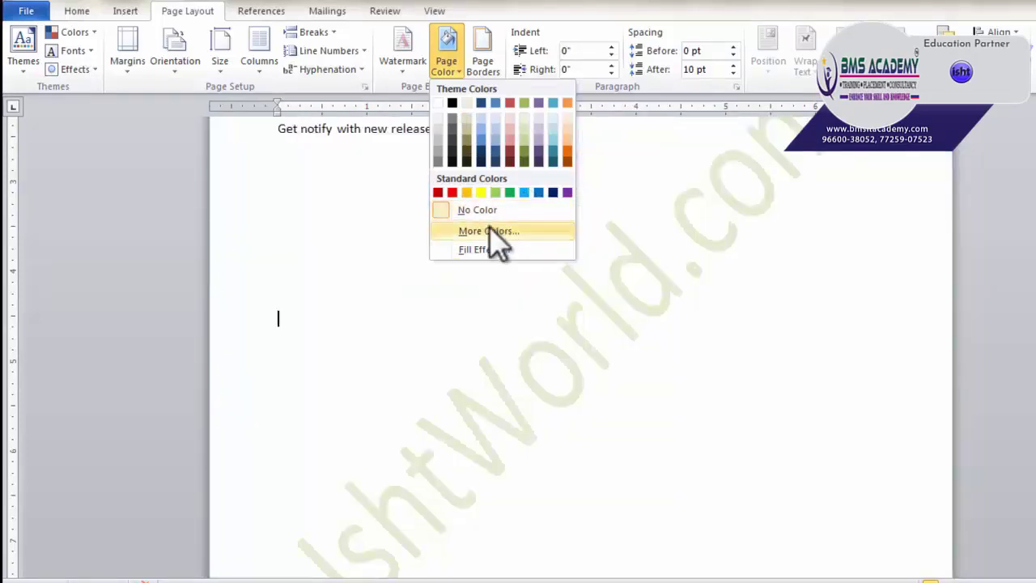
click(489, 232)
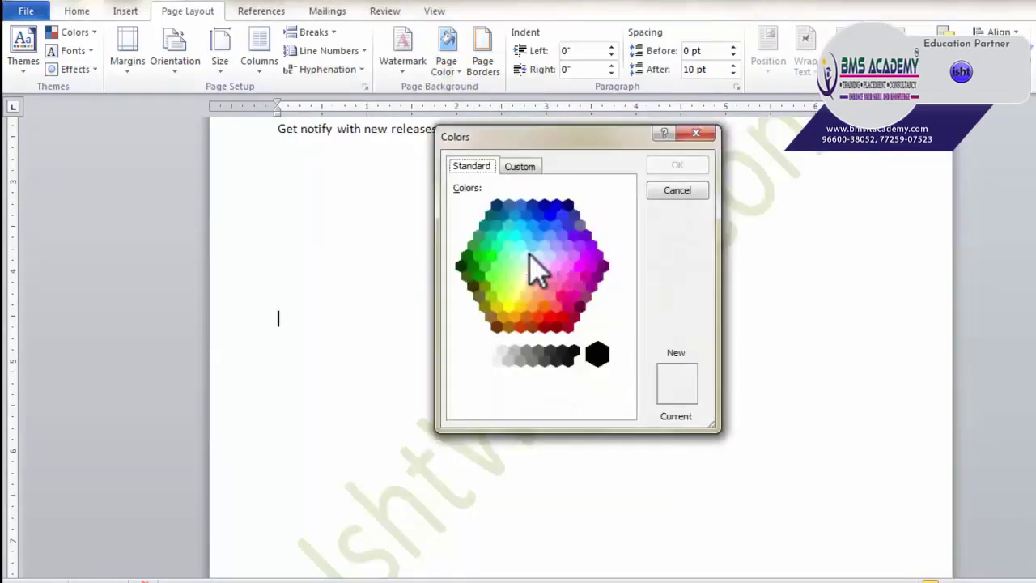
click(557, 275)
click(537, 275)
click(520, 166)
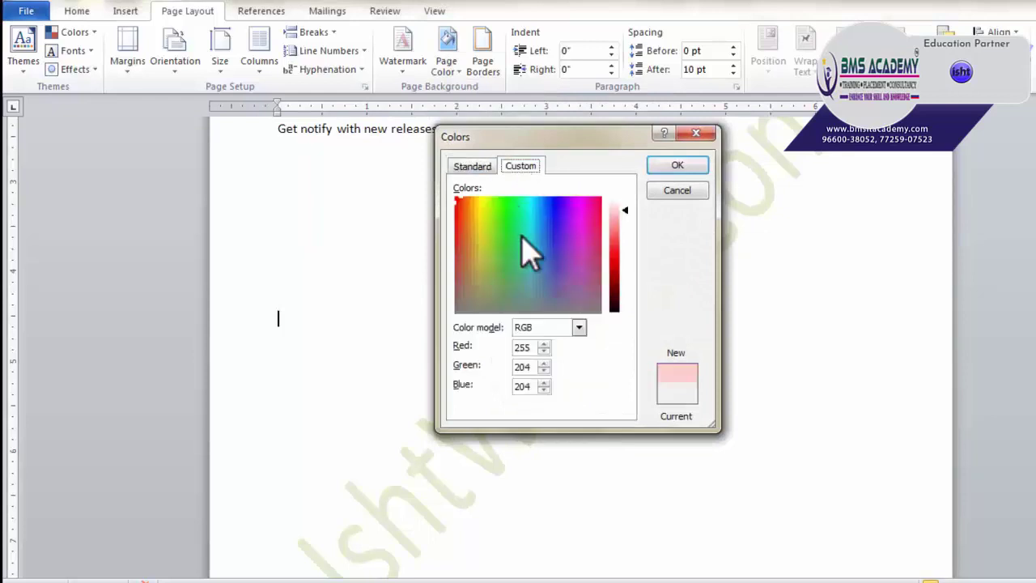
drag(522, 243, 526, 209)
click(677, 164)
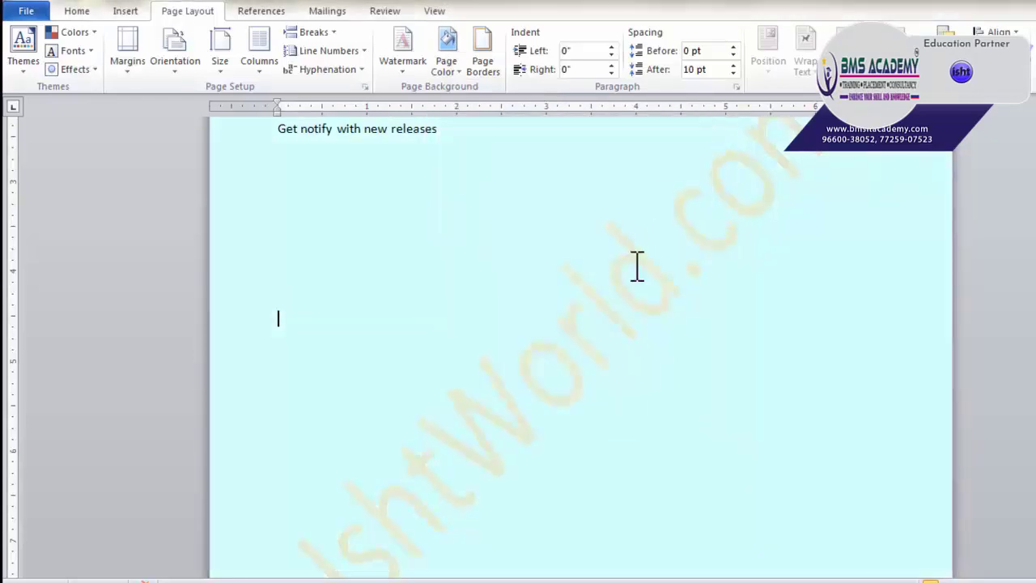
click(445, 79)
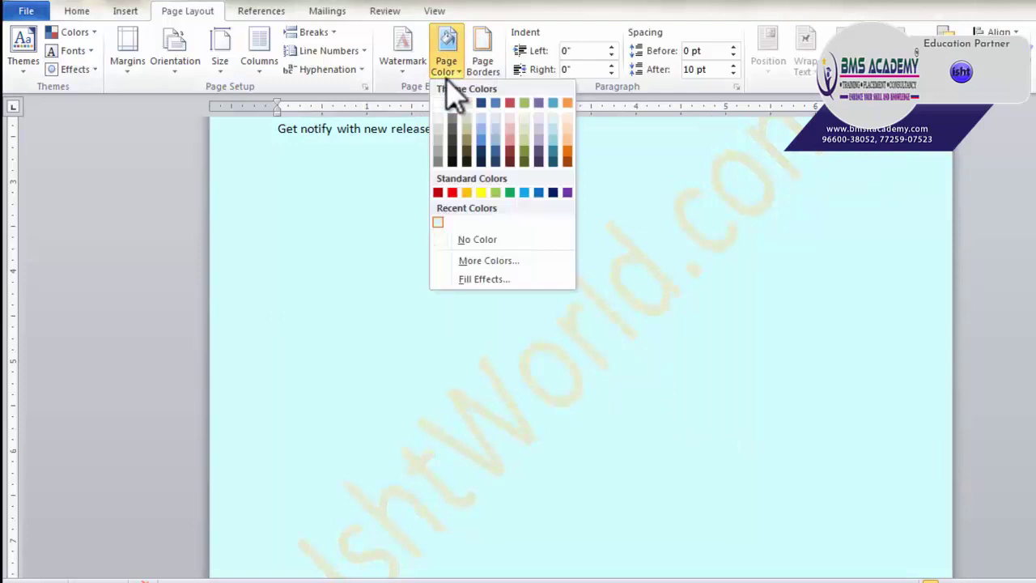
Step: Choose a one-colour light blue gradient with the slider moved fully to Light
click(471, 276)
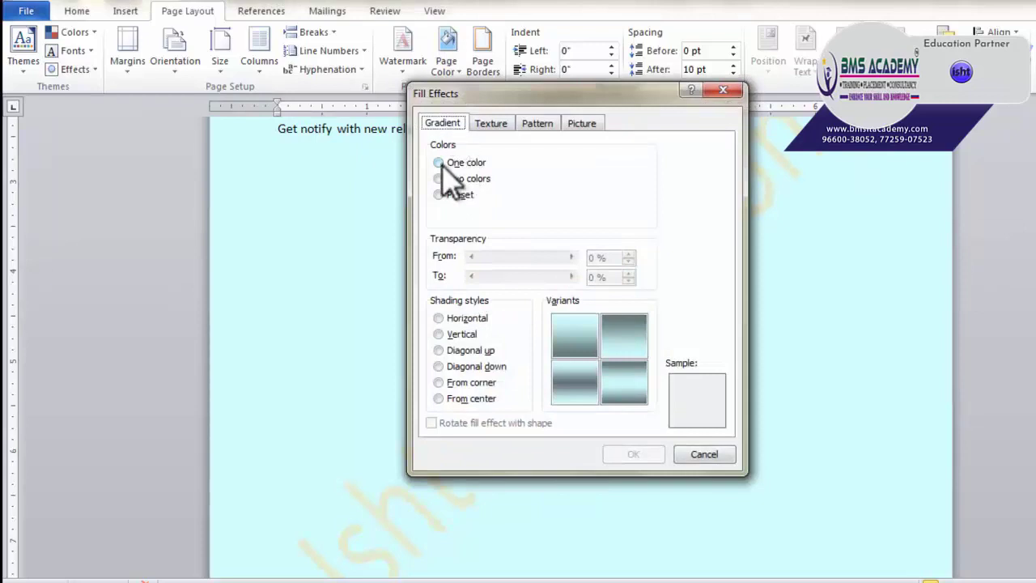
click(441, 163)
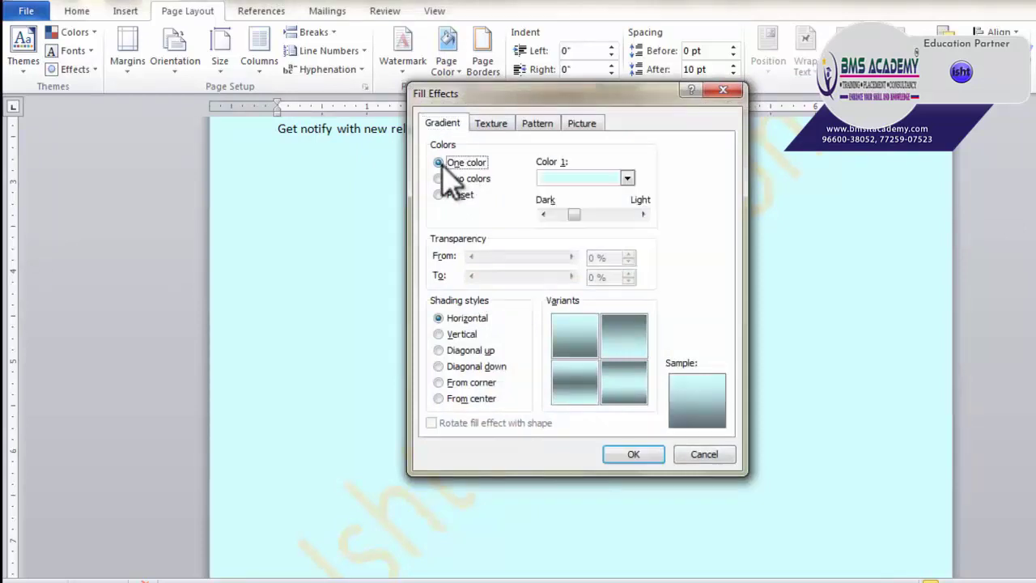
click(626, 178)
click(603, 247)
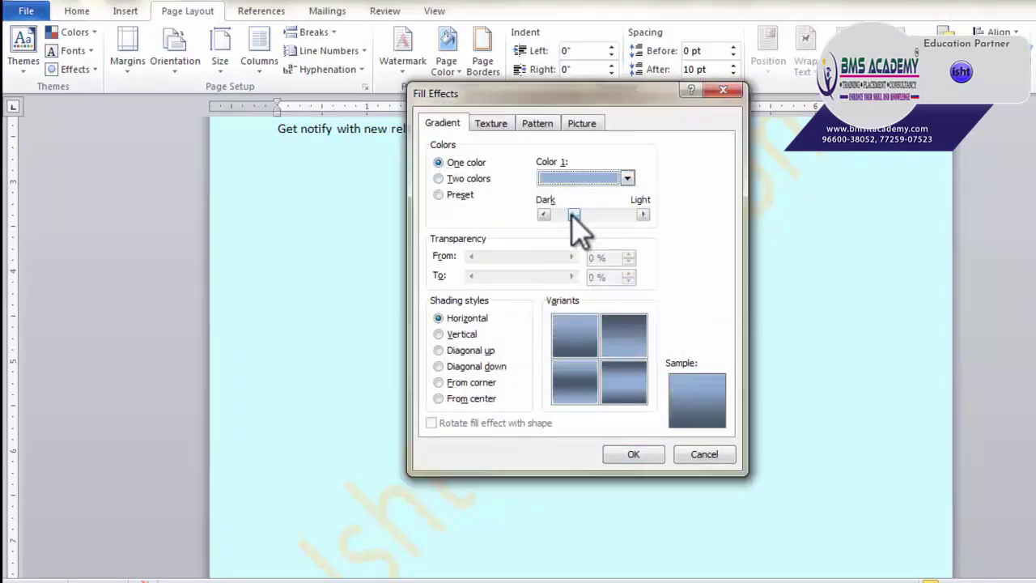
drag(573, 215, 633, 215)
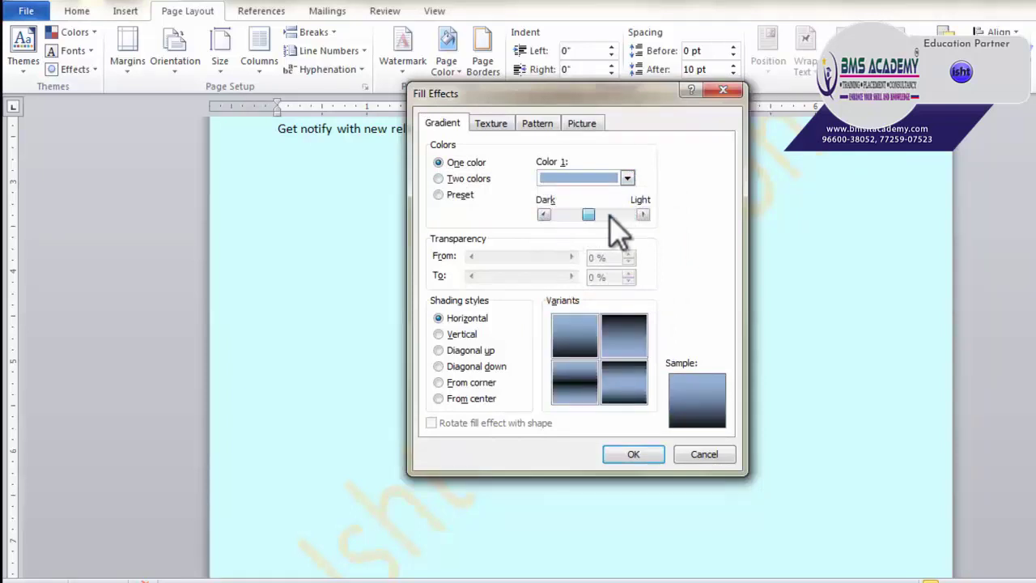
drag(566, 215, 626, 215)
Step: Set Vertical shading with the bottom-left variant and apply the gradient to the page
click(453, 335)
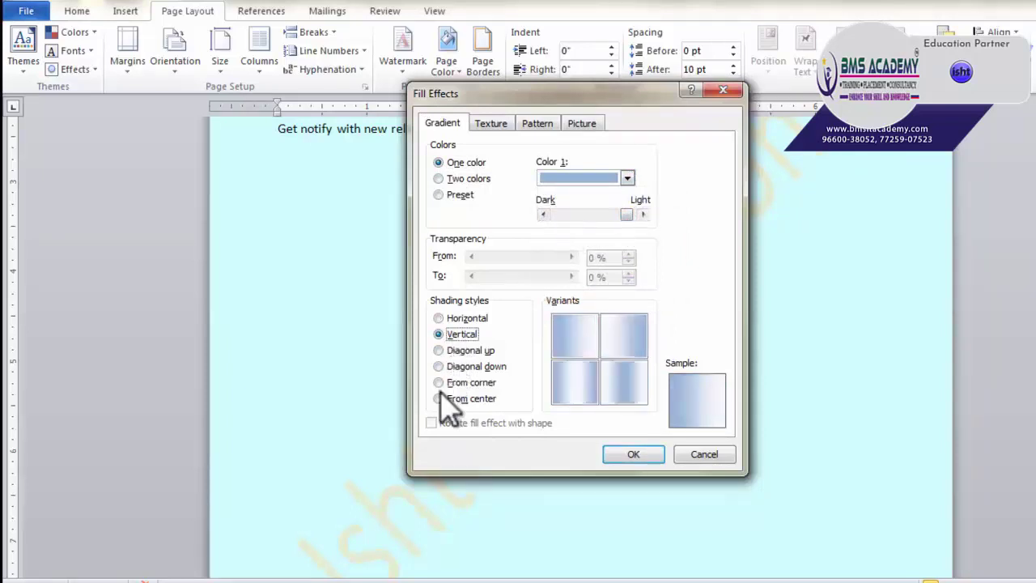
click(439, 398)
click(445, 365)
click(450, 350)
click(454, 334)
click(443, 350)
click(444, 382)
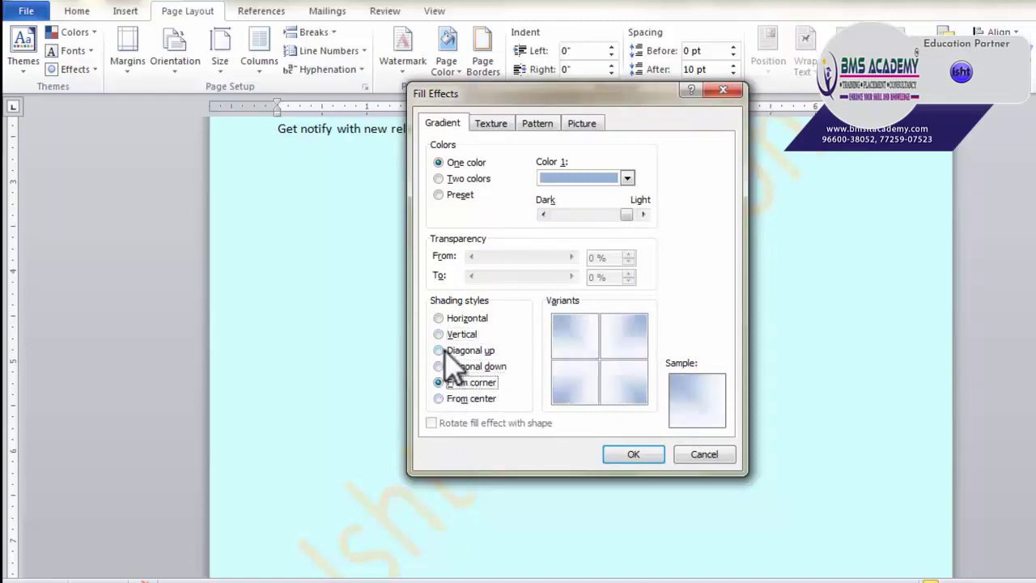
click(440, 334)
click(570, 376)
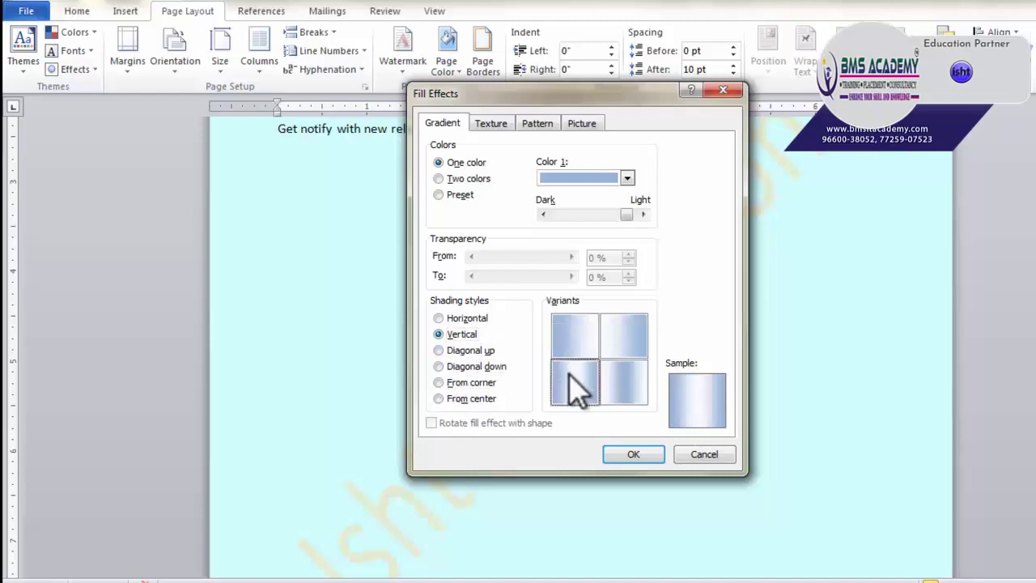
click(651, 455)
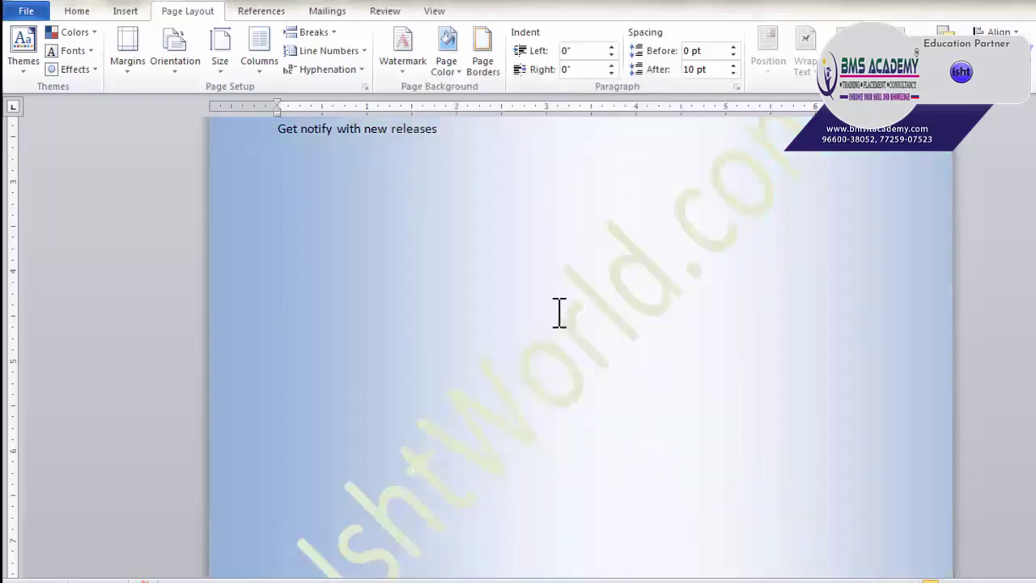
Step: Try a two-colour light pink and light green gradient with Diagonal up shading
click(455, 73)
click(469, 278)
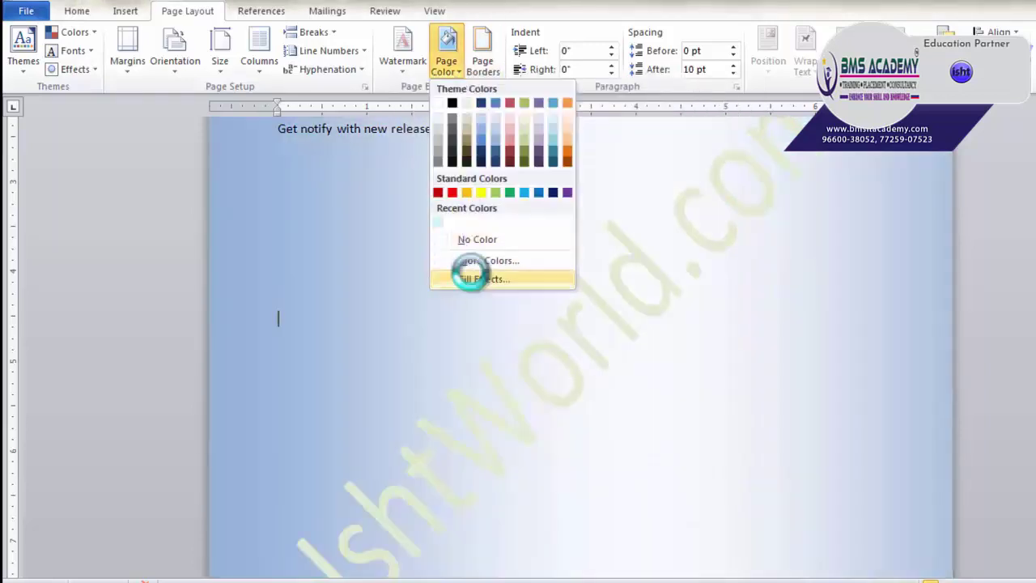
click(466, 180)
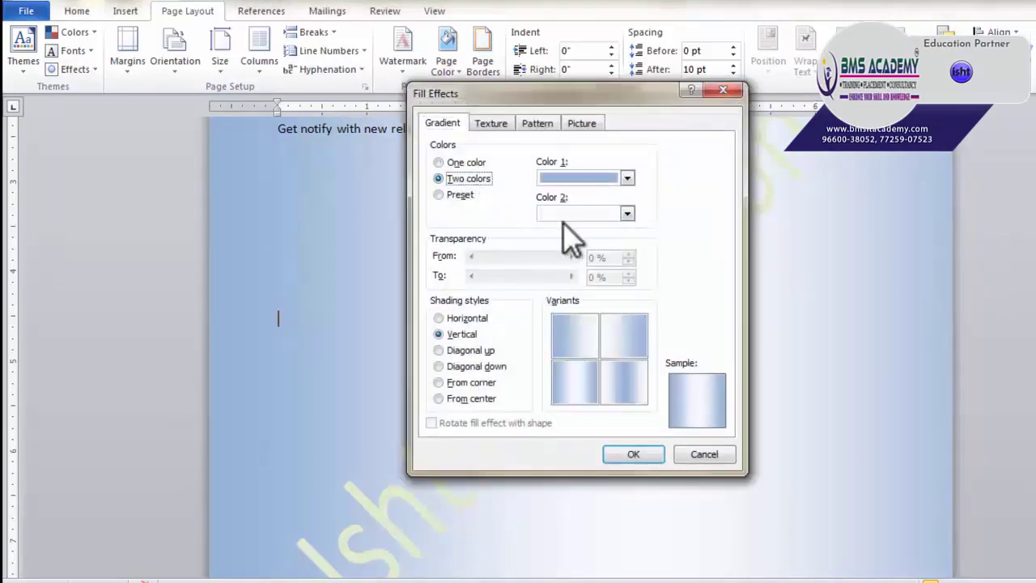
click(572, 214)
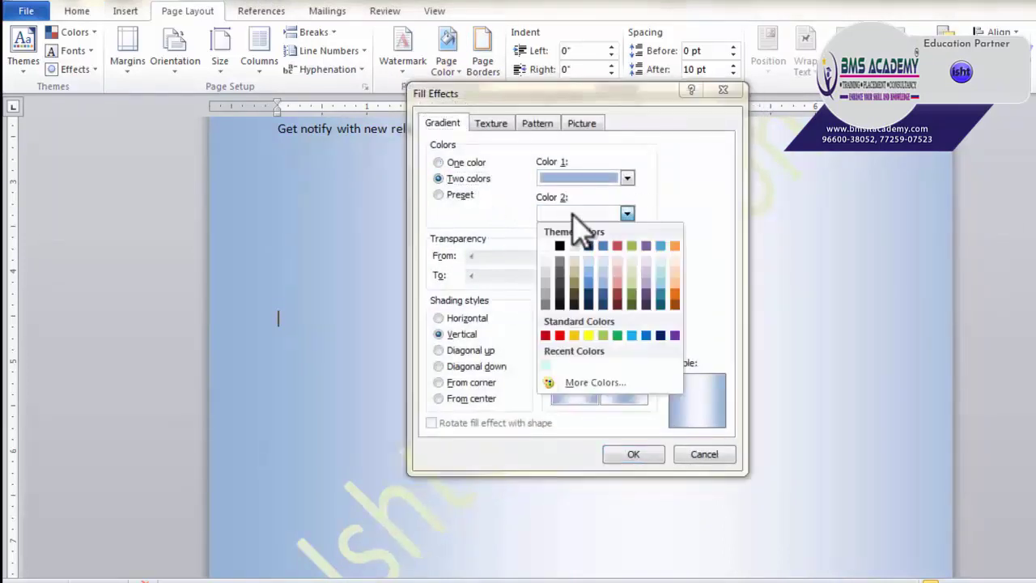
click(631, 279)
click(608, 179)
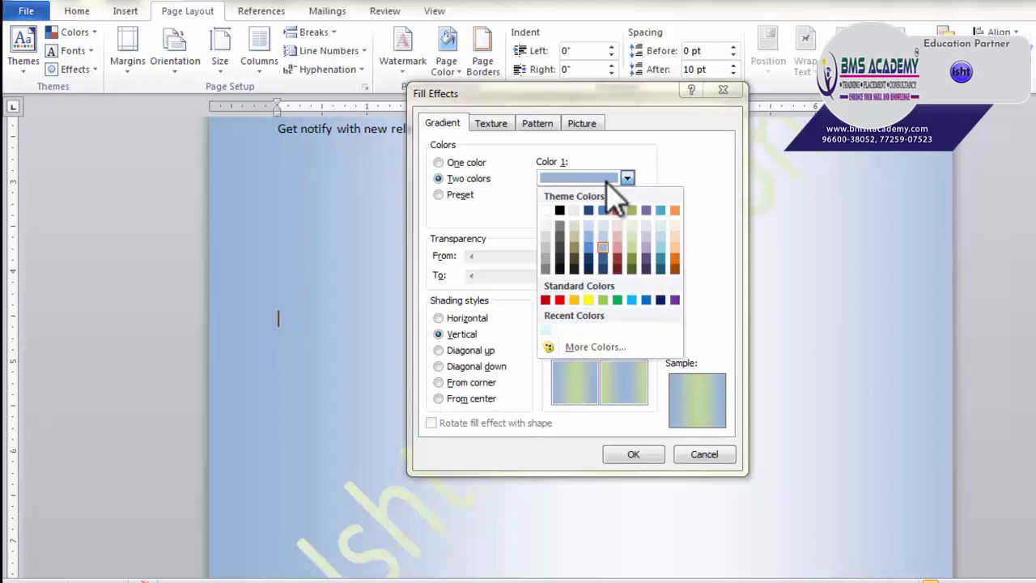
click(619, 227)
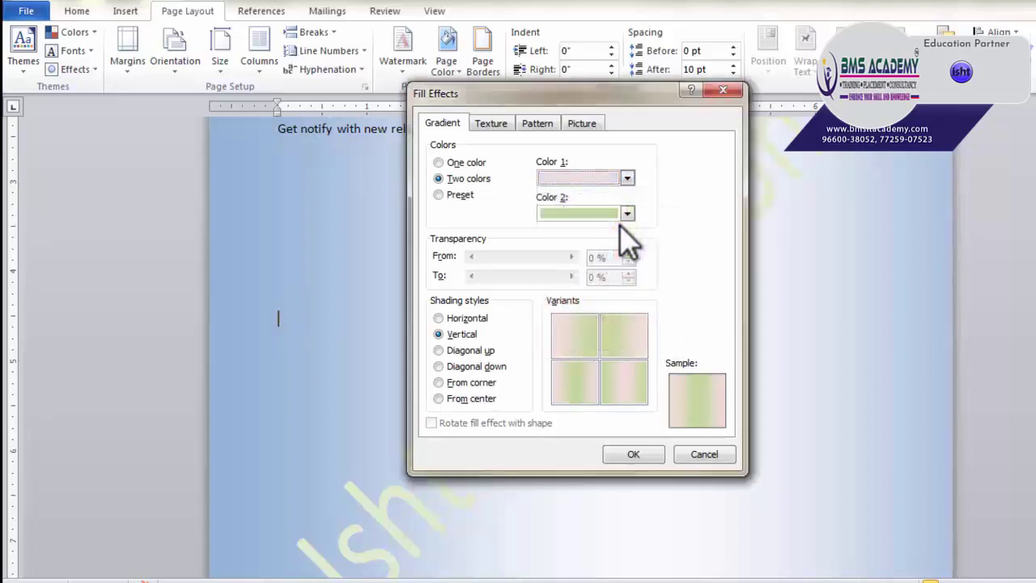
click(458, 353)
click(454, 367)
click(453, 382)
click(449, 353)
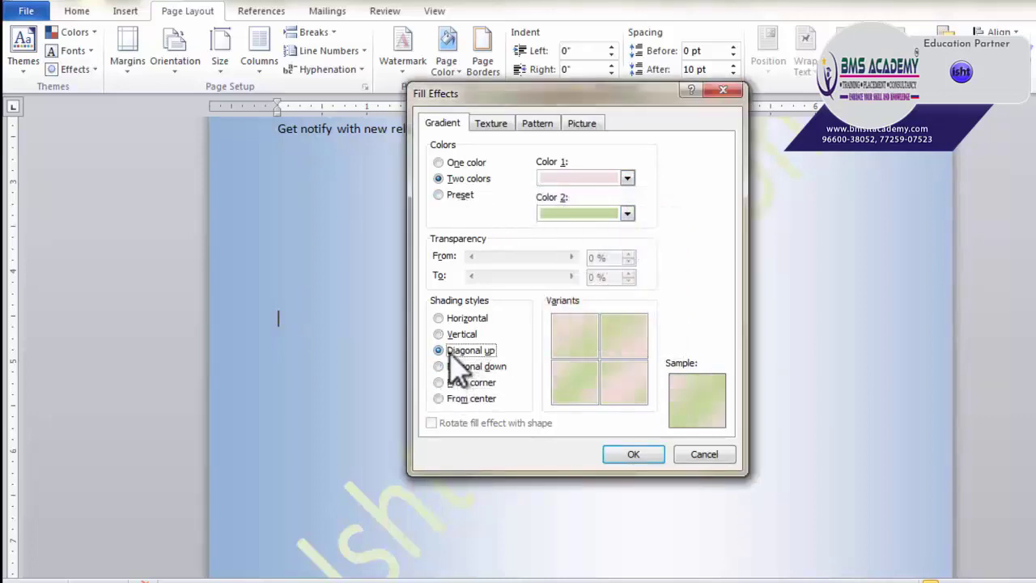
Step: Switch to a preset gradient and pick Desert instead of Nightfall
click(459, 195)
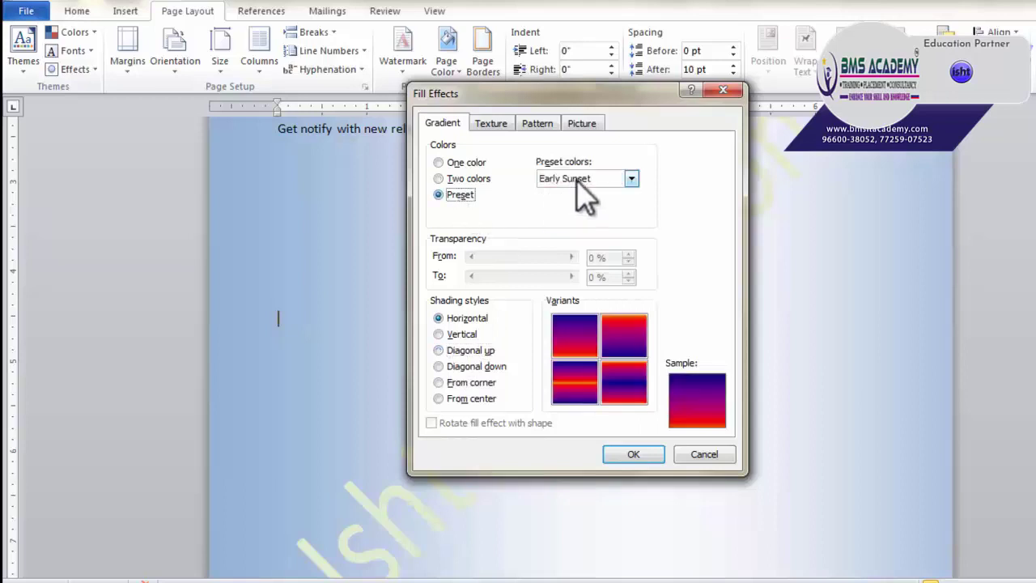
click(583, 179)
click(584, 215)
click(587, 182)
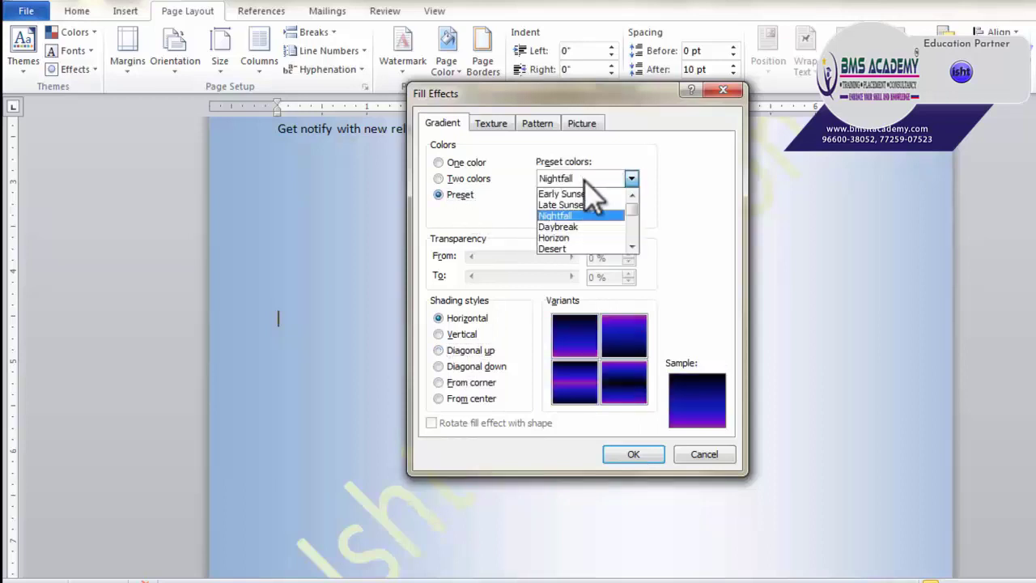
click(578, 226)
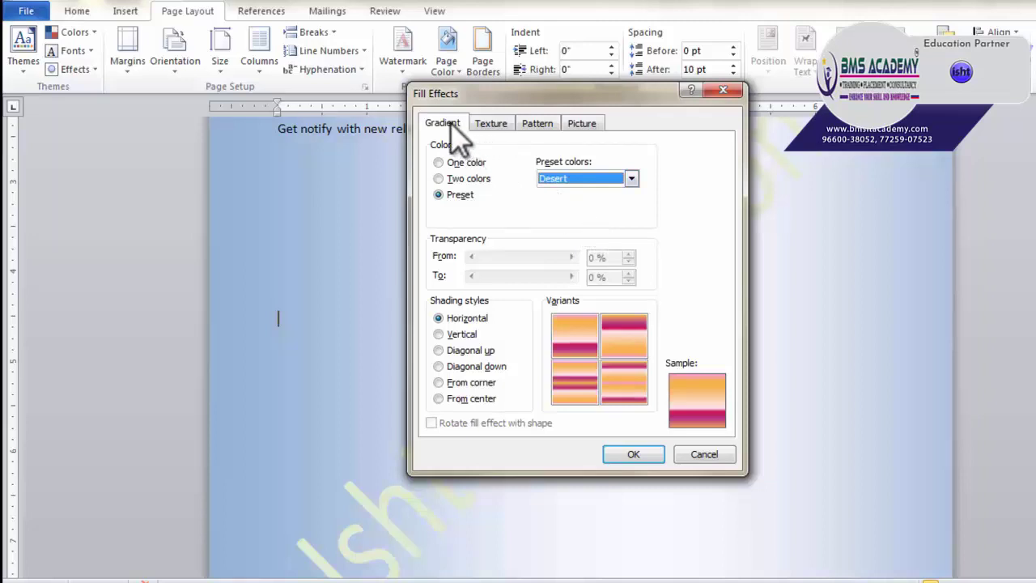
Step: Apply the Paper bag texture as the page background after trying Recycled paper and Green marble
click(491, 123)
click(518, 234)
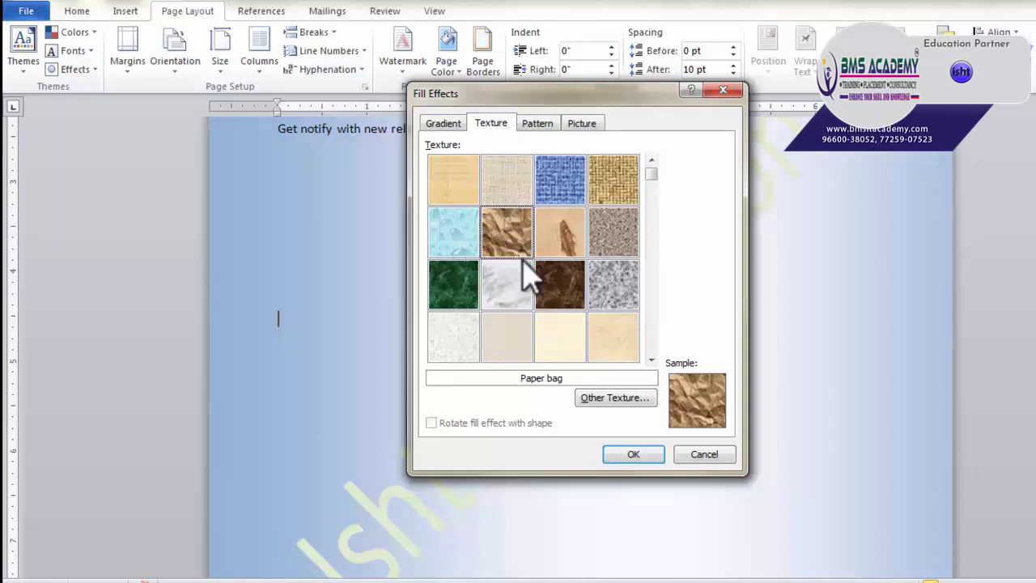
click(510, 338)
click(478, 275)
click(522, 241)
click(634, 454)
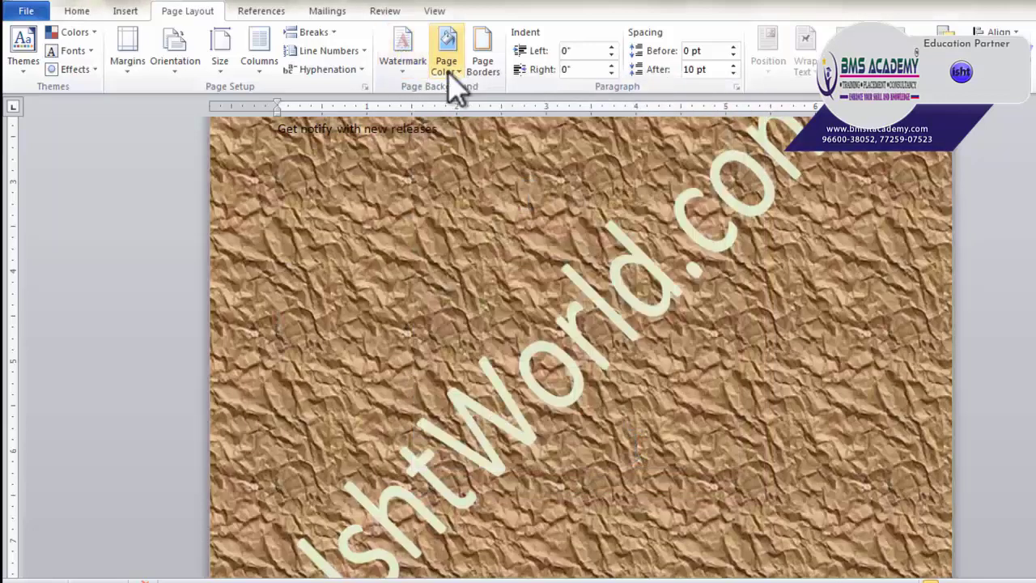
click(448, 66)
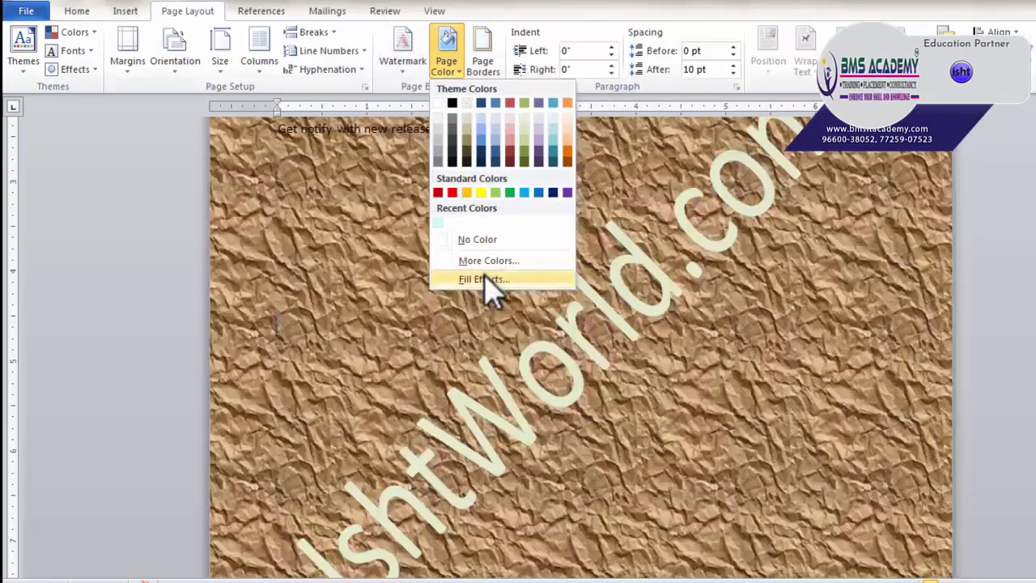
Step: Apply a Sphere pattern with dark red foreground and light blue background to the page
click(484, 277)
click(525, 124)
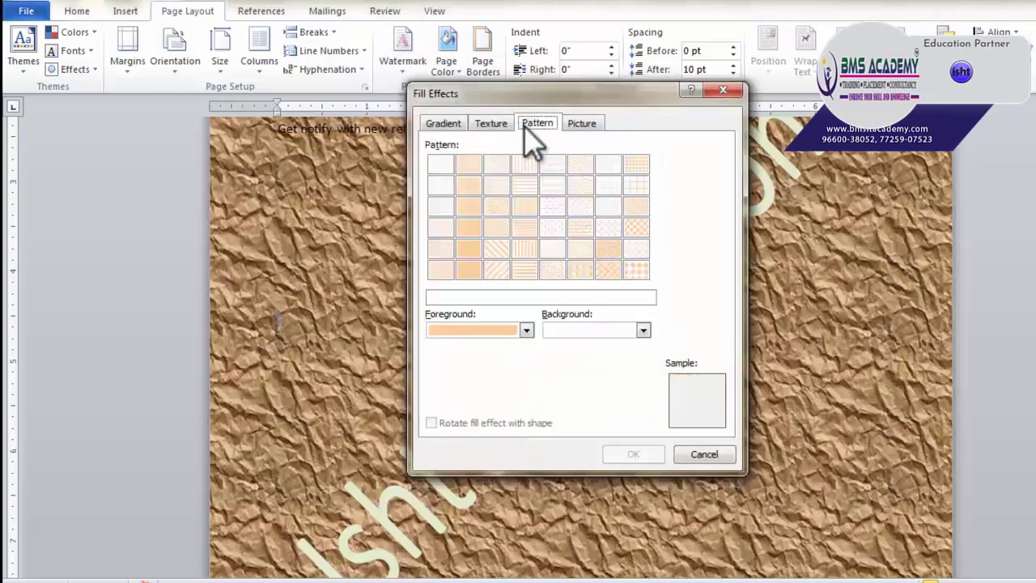
click(528, 247)
click(497, 228)
click(526, 329)
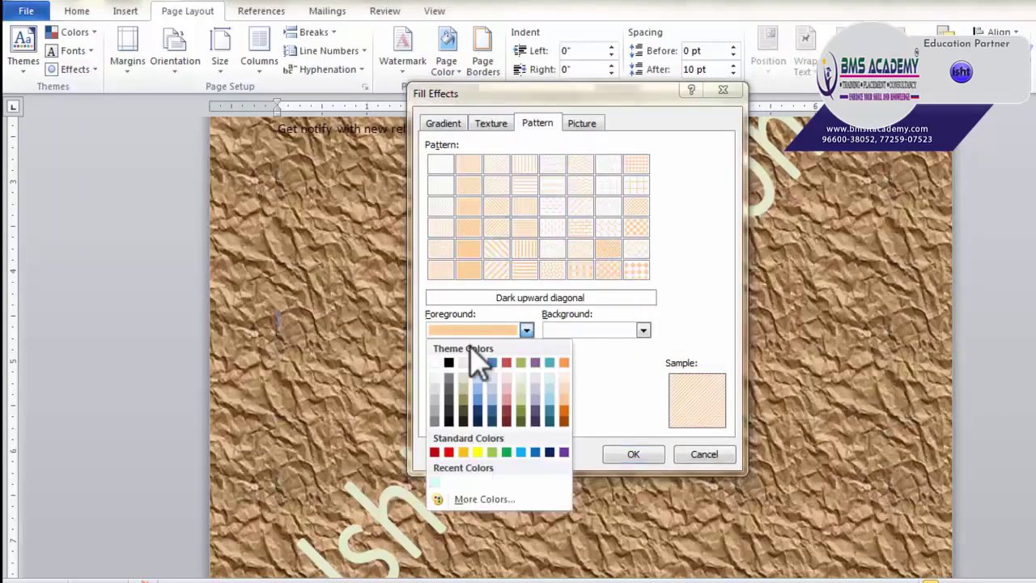
click(507, 412)
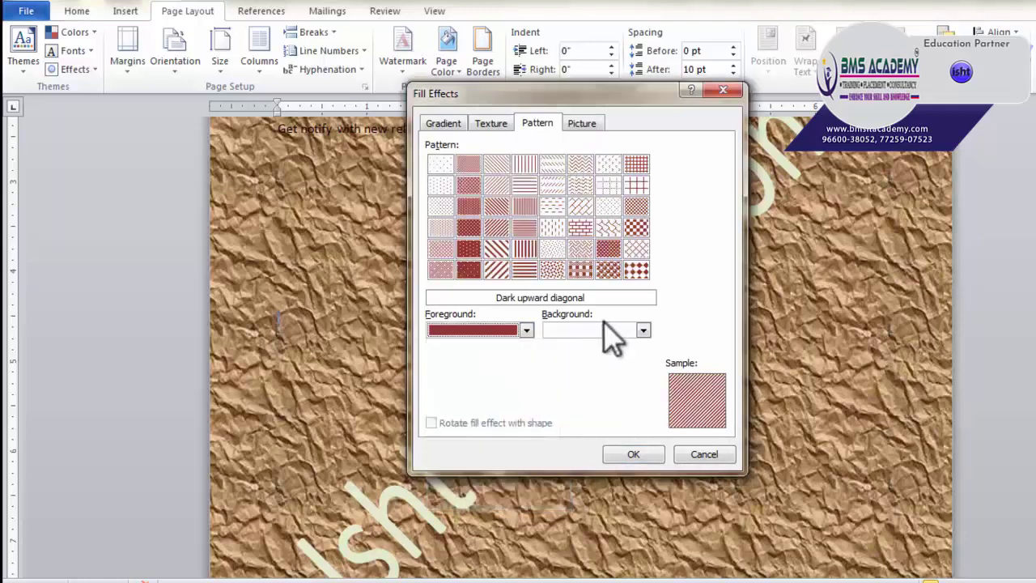
click(643, 330)
click(609, 390)
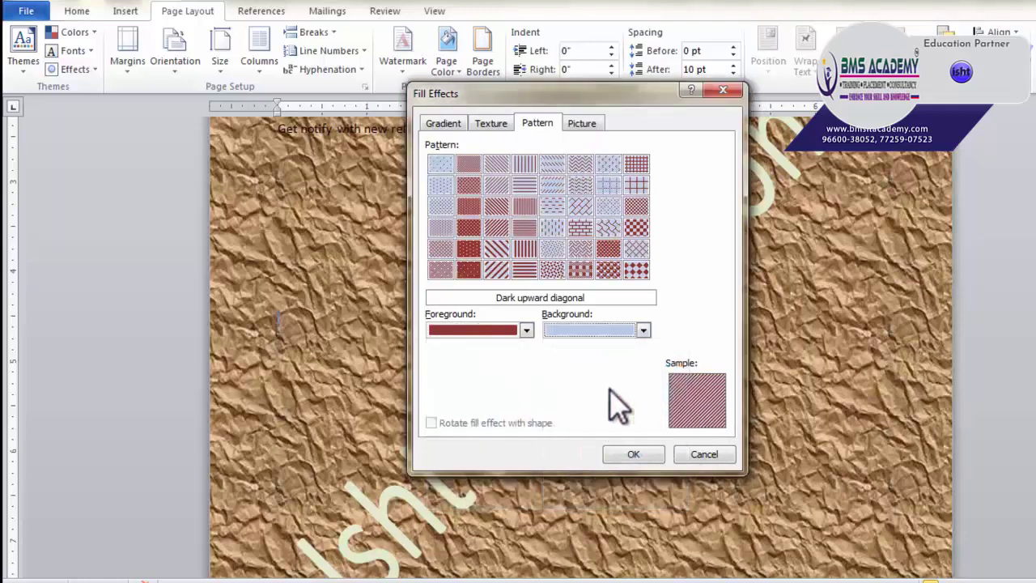
click(612, 273)
click(632, 453)
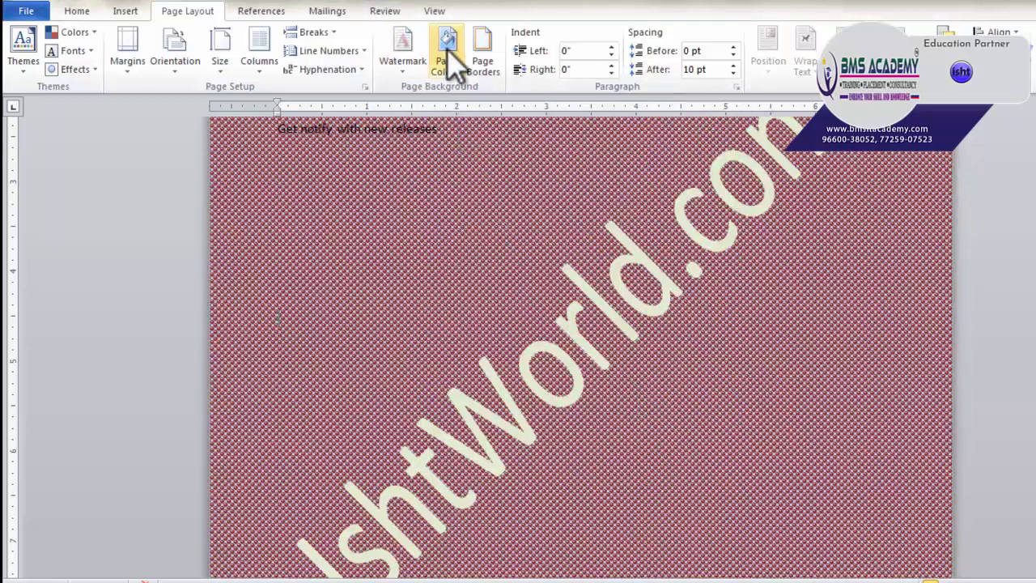
click(447, 48)
Step: Set the 1Tulips picture as the page fill and scroll back to the top
click(489, 279)
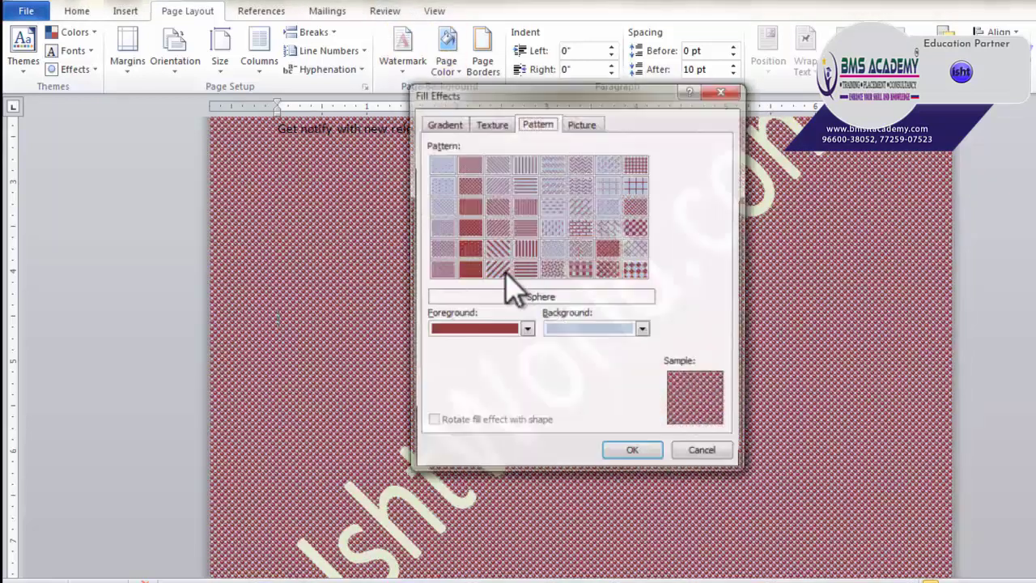
click(579, 125)
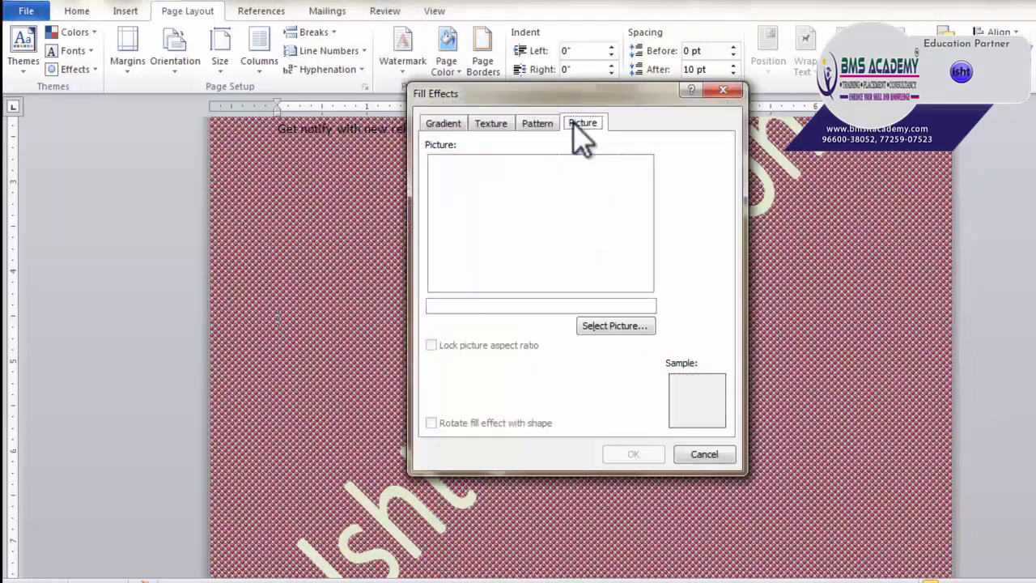
click(598, 324)
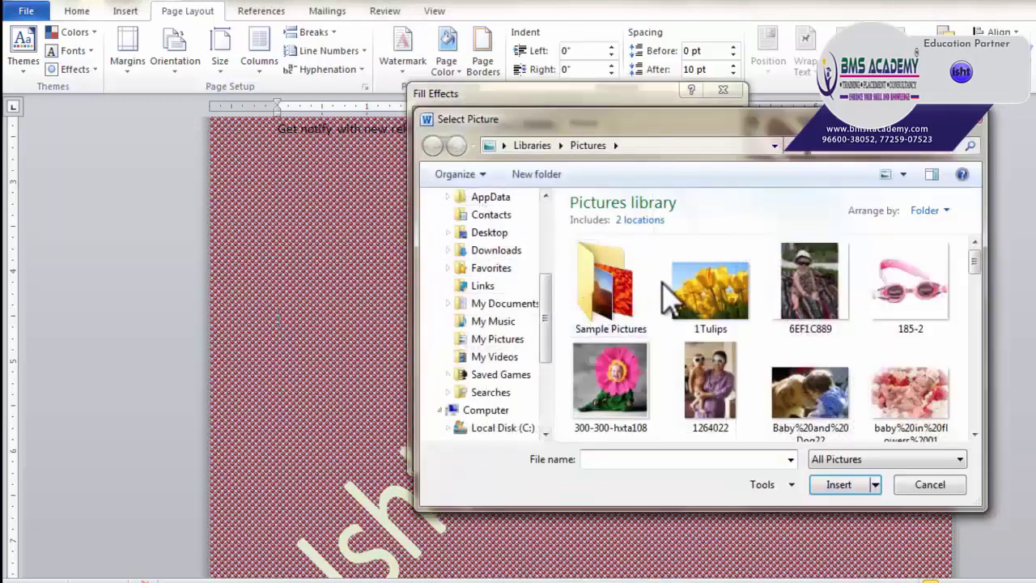
click(712, 295)
click(849, 486)
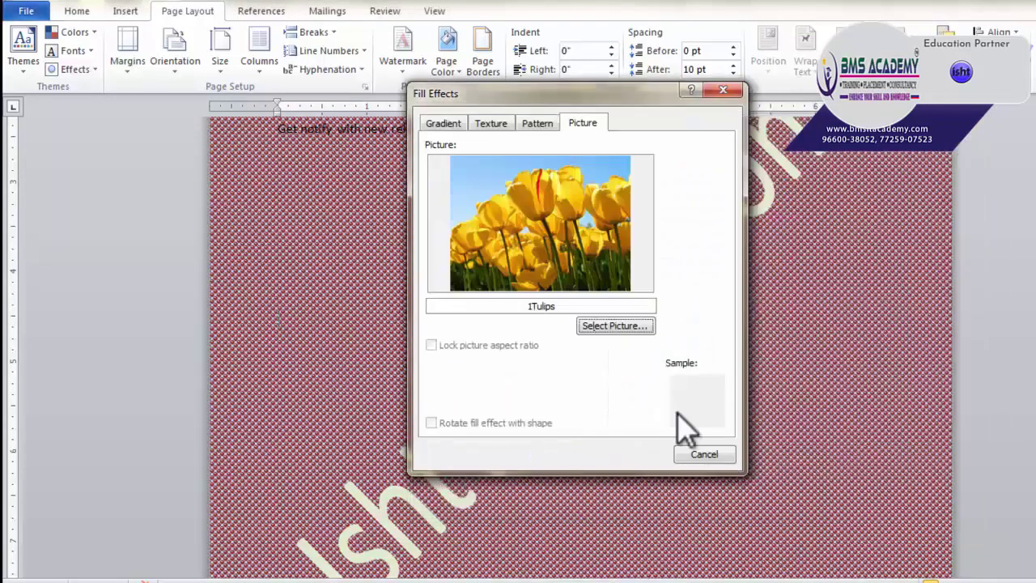
click(628, 454)
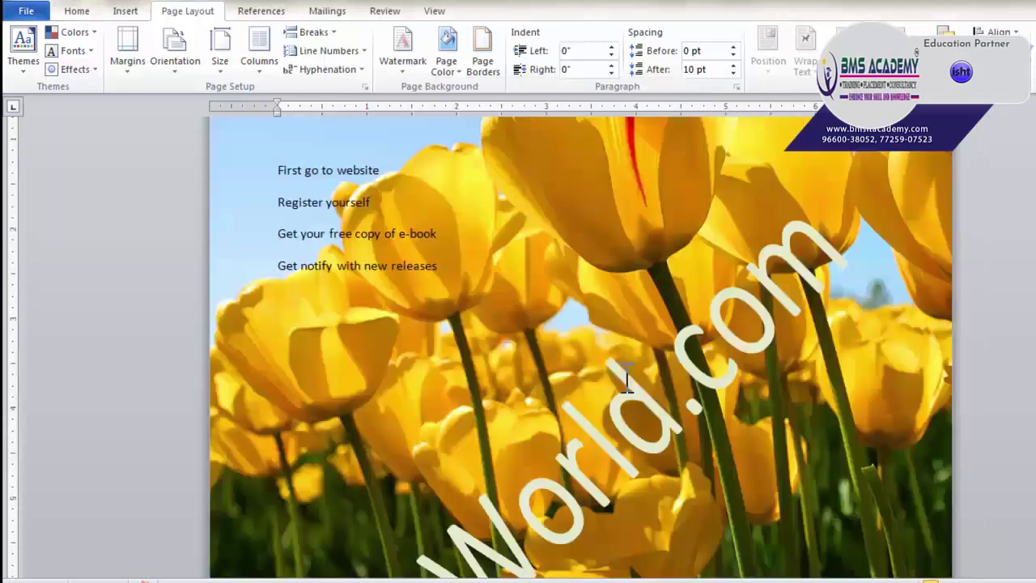
scroll(628, 377, up, 4)
scroll(627, 376, down, 5)
scroll(630, 378, down, 10)
scroll(632, 380, up, 11)
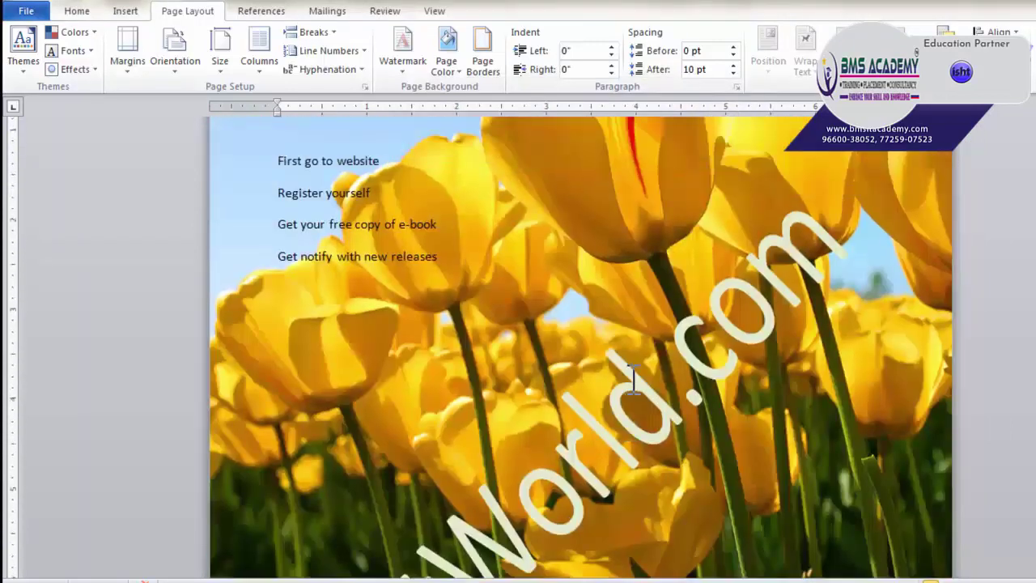
scroll(634, 379, up, 4)
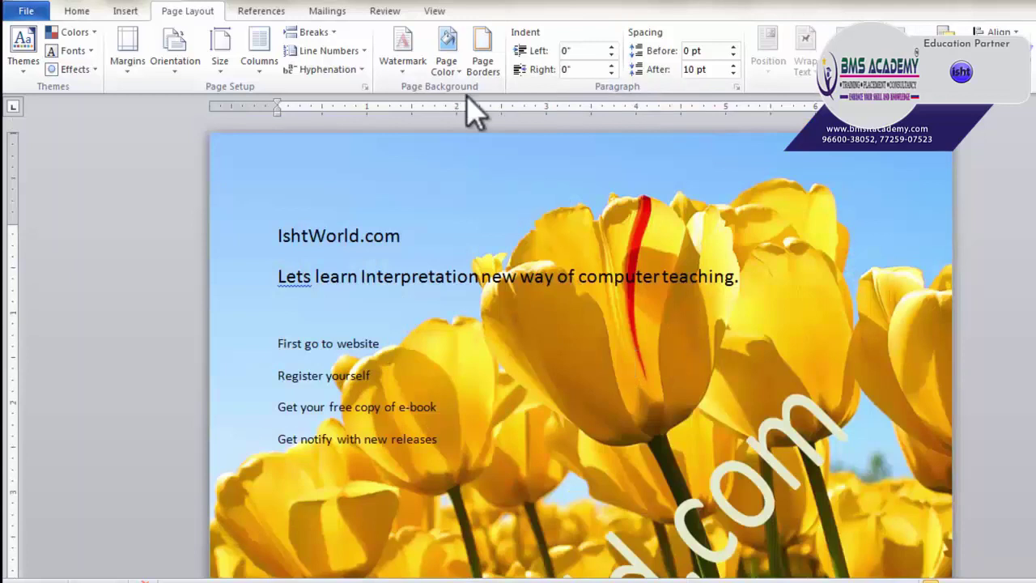
Step: Set the page colour to No Color and remove the diagonal IshtWorld.com watermark
click(450, 39)
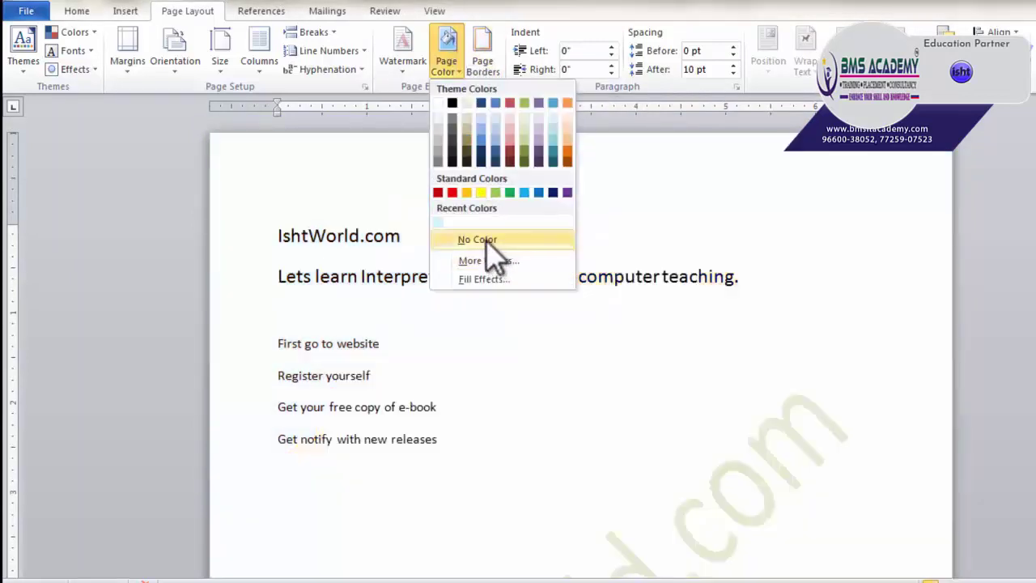
click(485, 240)
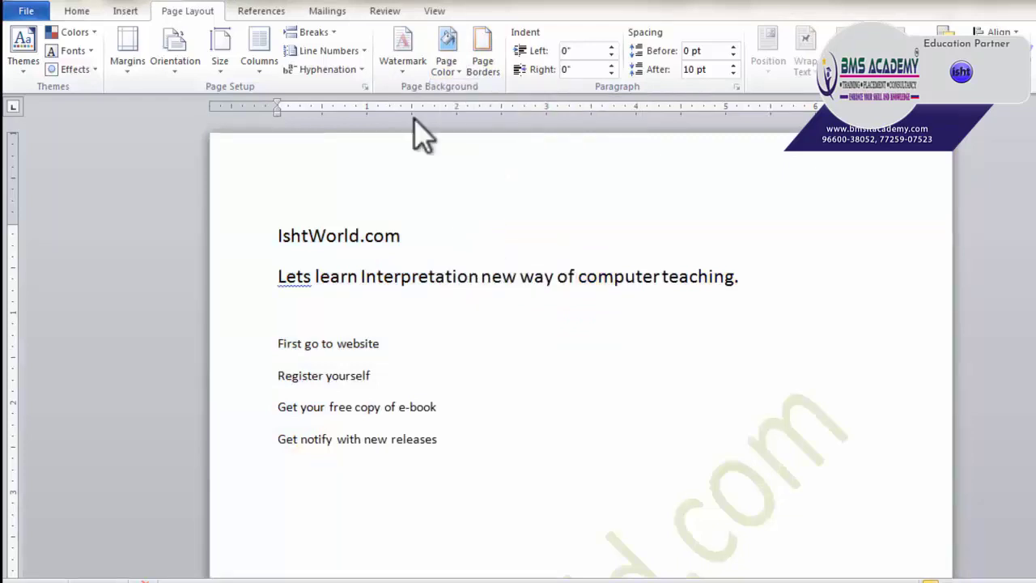
click(401, 72)
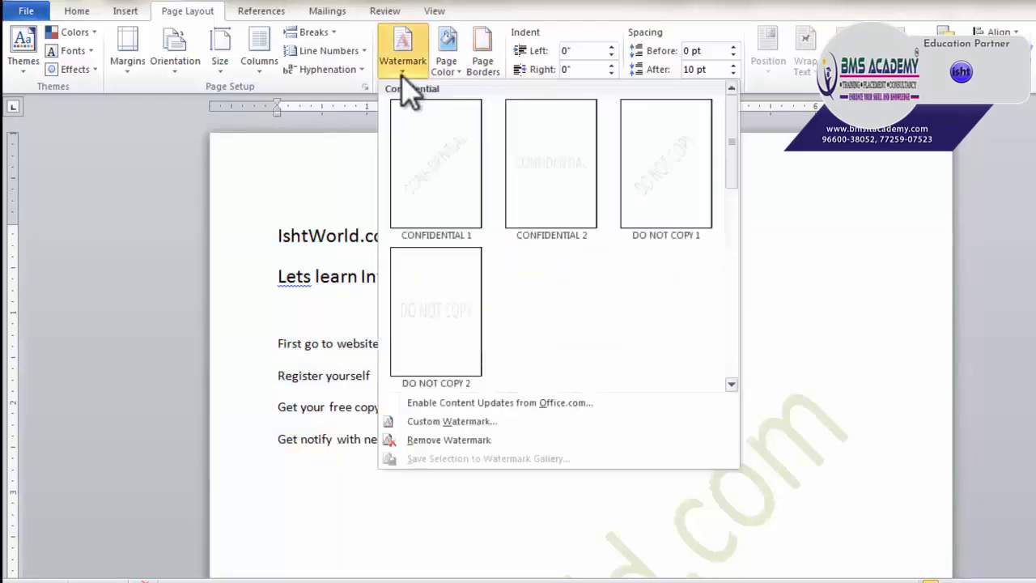
click(437, 421)
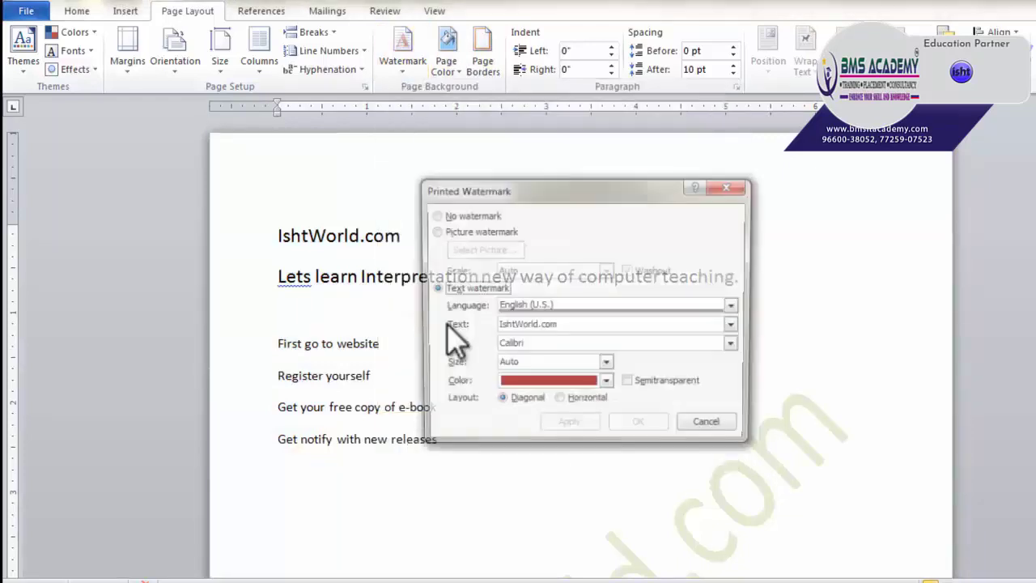
click(449, 216)
click(570, 427)
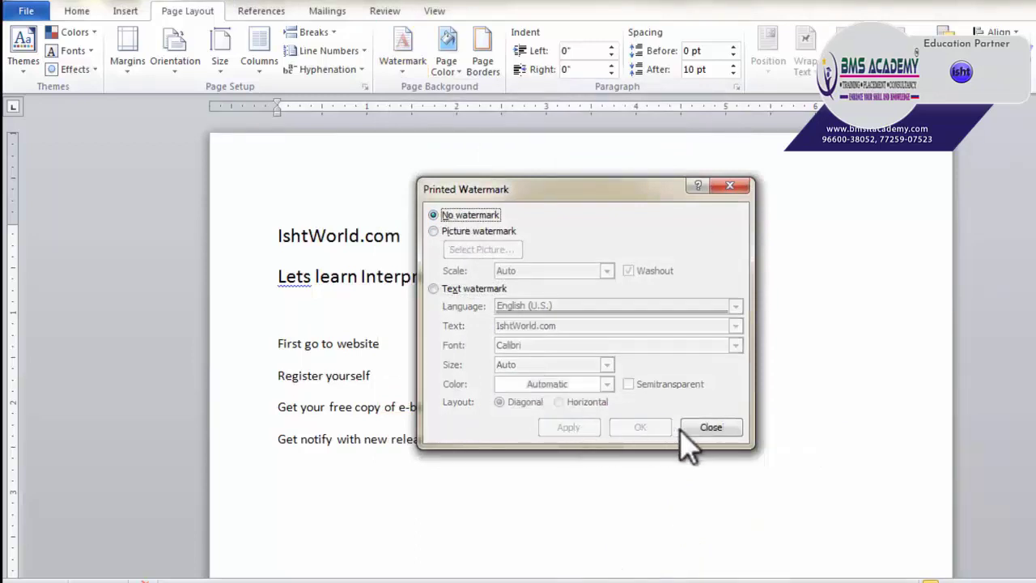
click(701, 427)
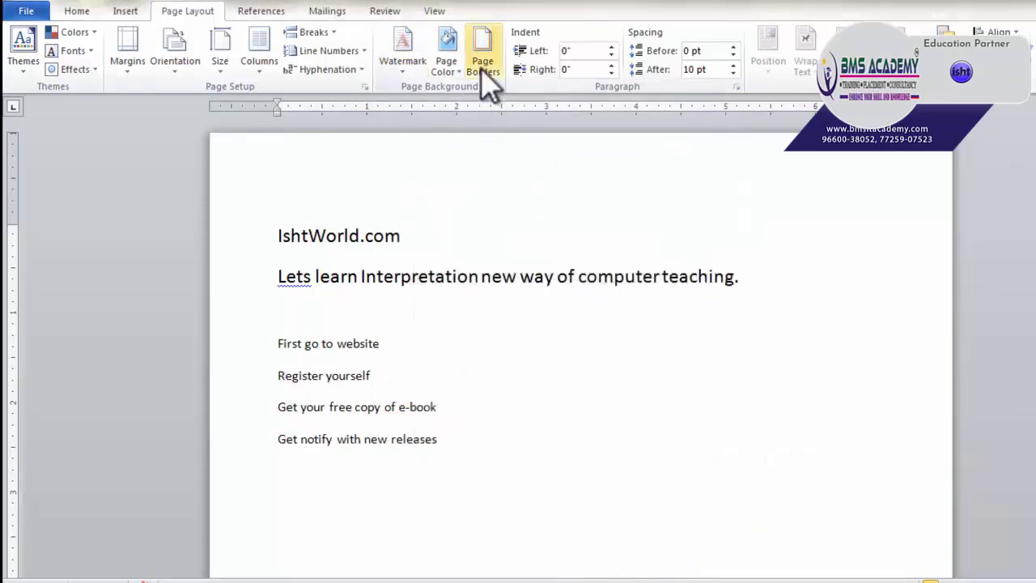
Step: Give the page border the 3-D setting with a thick single line style
click(484, 73)
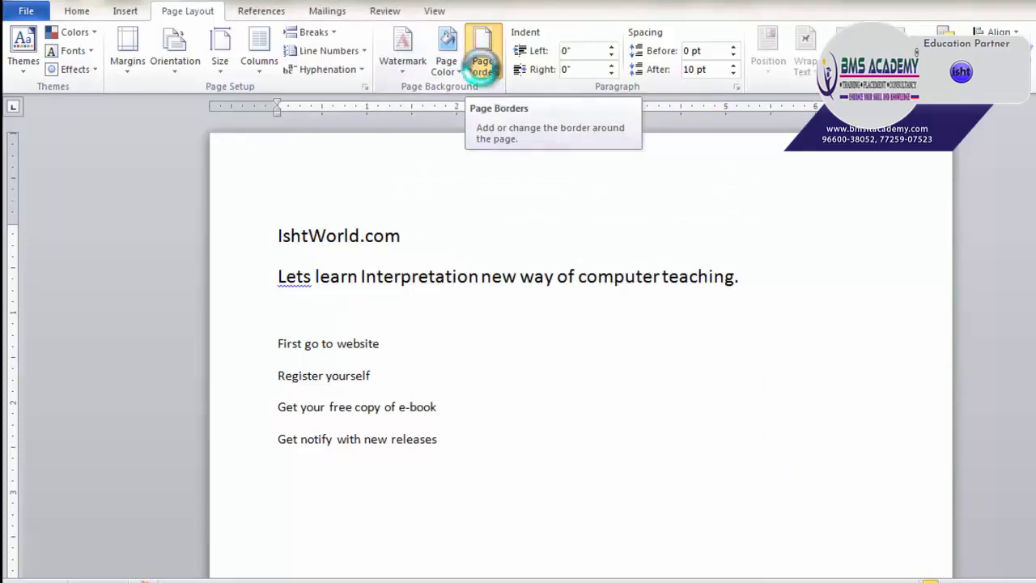
click(398, 311)
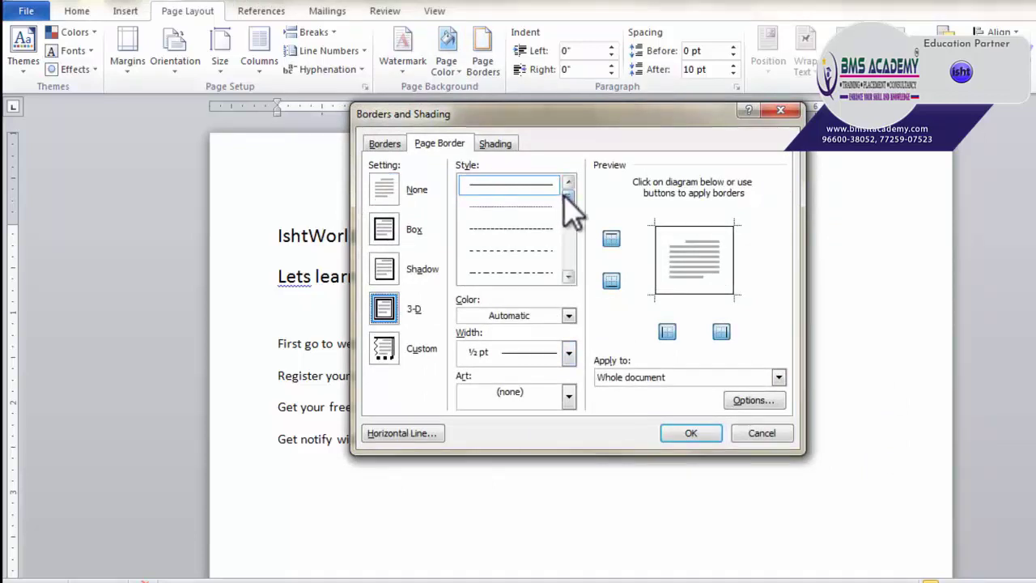
drag(566, 196, 568, 252)
click(528, 271)
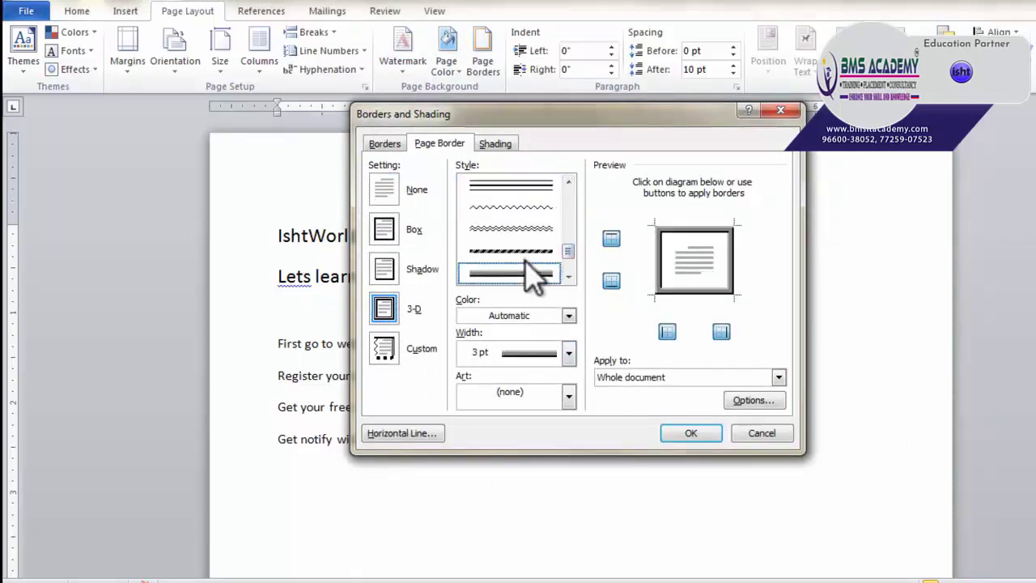
Step: Make the page border red at 4½ pt width and apply it to the page
click(557, 317)
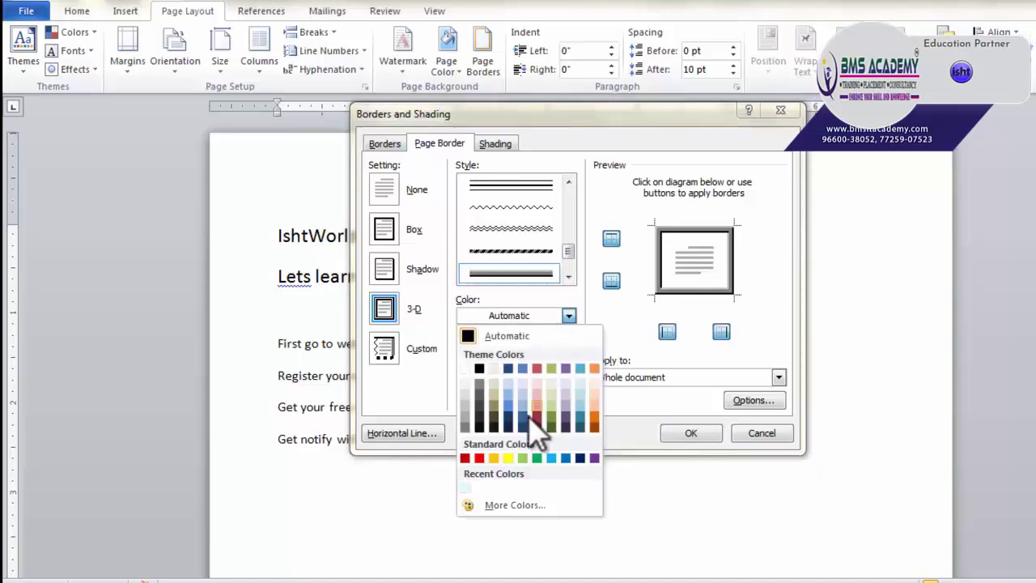
click(483, 456)
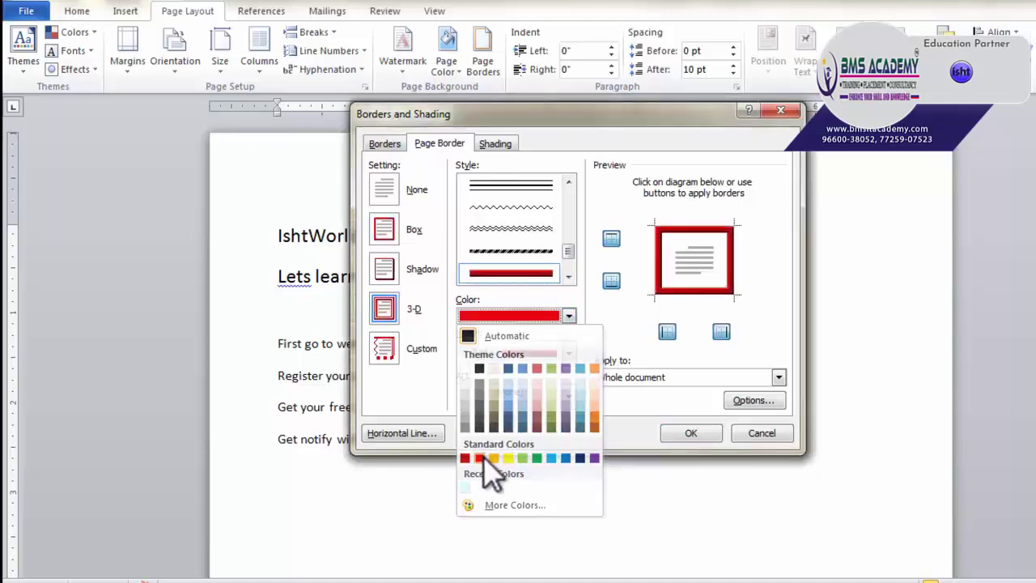
click(569, 353)
click(527, 466)
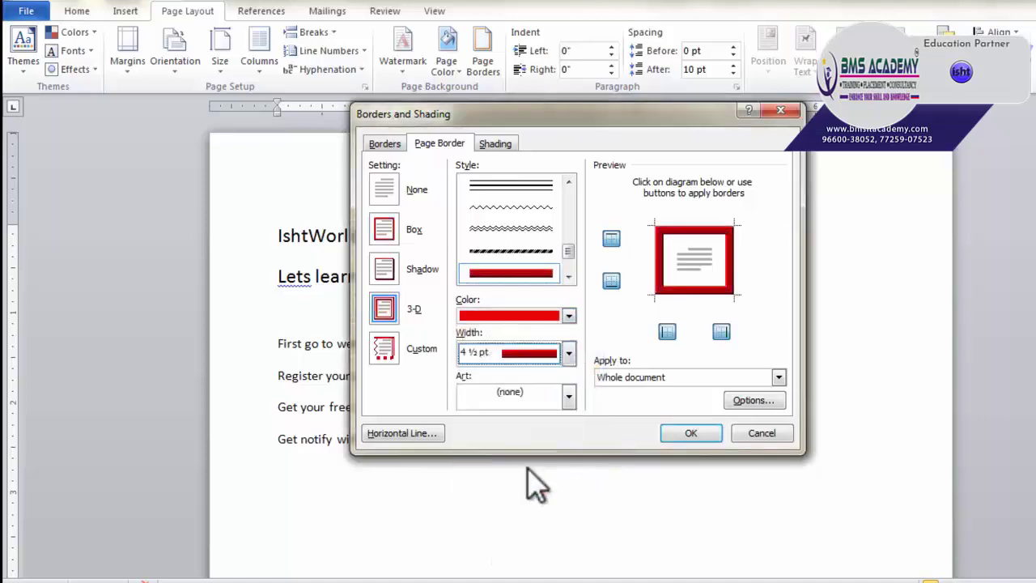
click(611, 239)
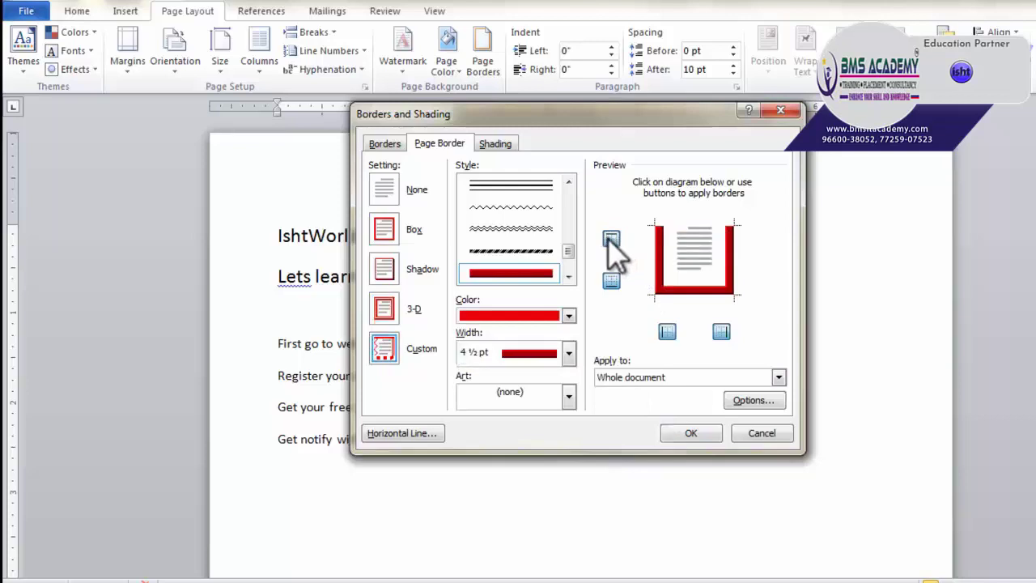
click(610, 239)
click(612, 279)
click(612, 280)
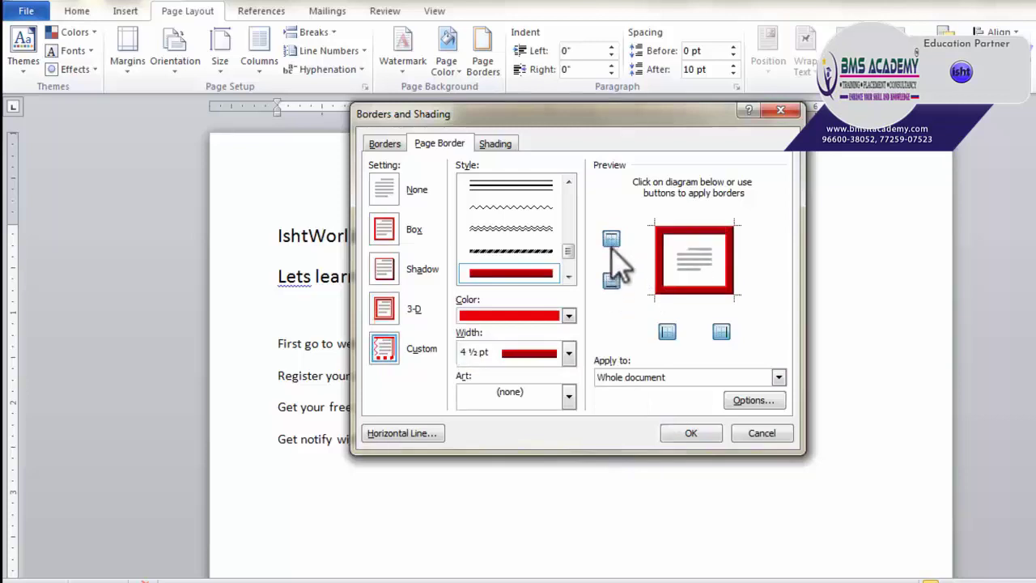
click(688, 434)
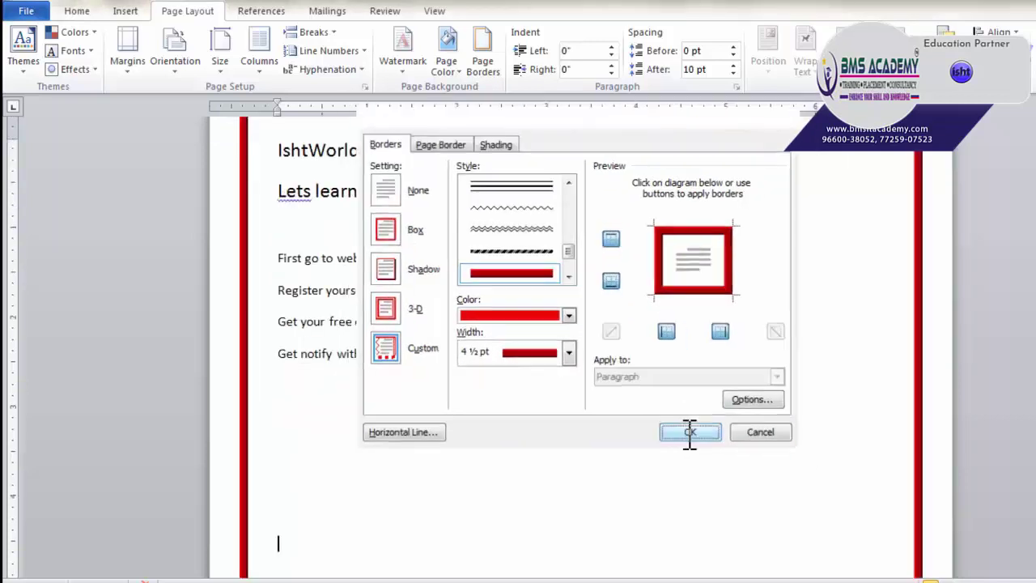
scroll(704, 379, up, 1)
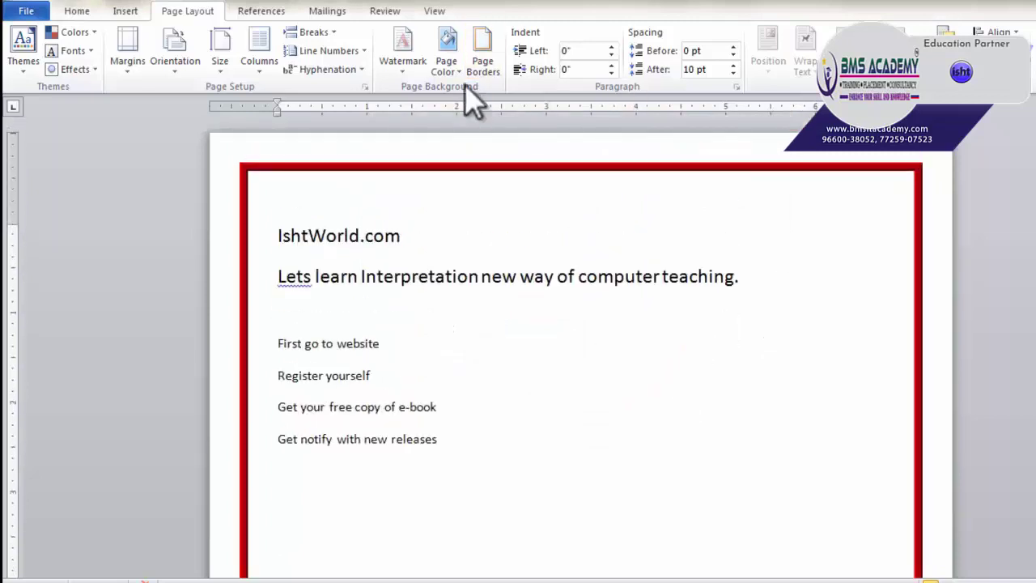
Step: Choose the poinsettia design from the page border Art list
click(483, 68)
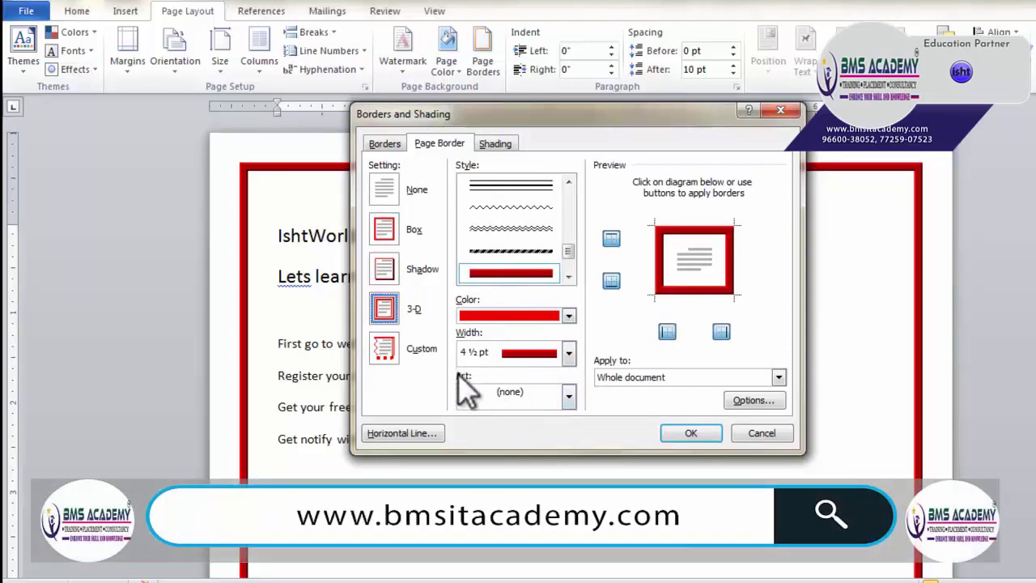
click(551, 390)
scroll(555, 482, down, 3)
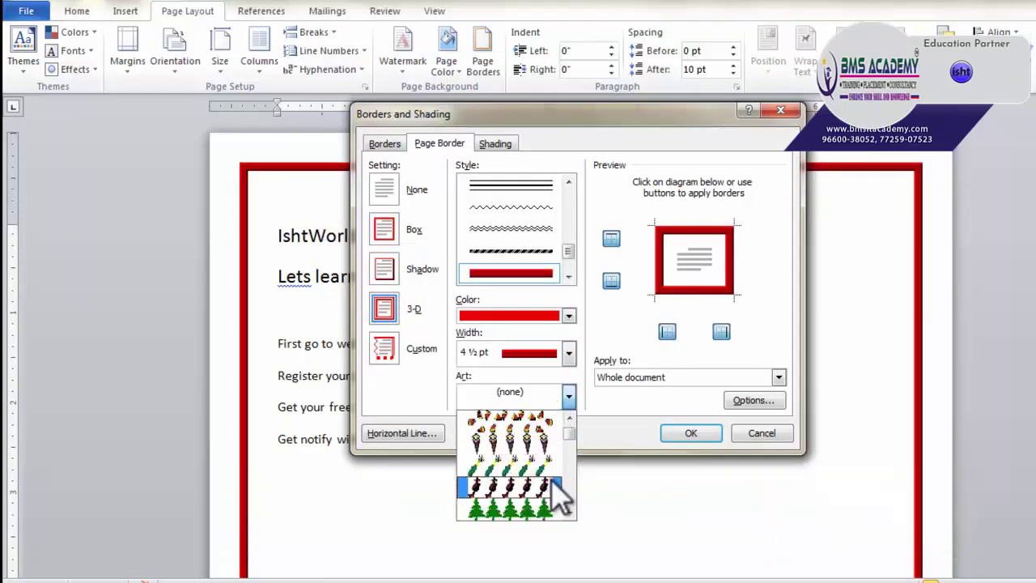
scroll(555, 486, down, 3)
scroll(555, 485, down, 3)
scroll(557, 490, down, 3)
scroll(555, 490, down, 3)
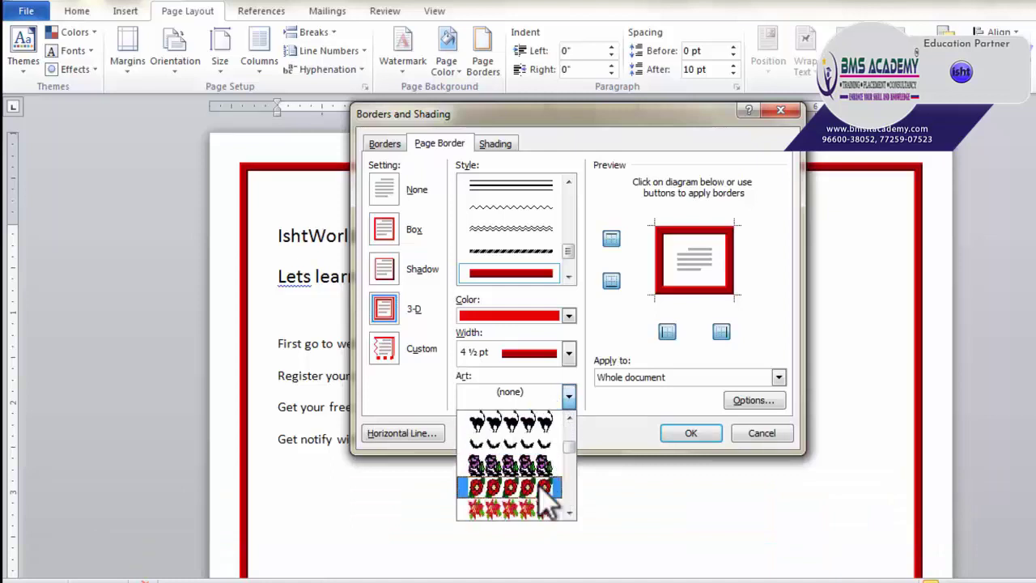
scroll(550, 486, down, 3)
scroll(546, 479, down, 3)
click(545, 479)
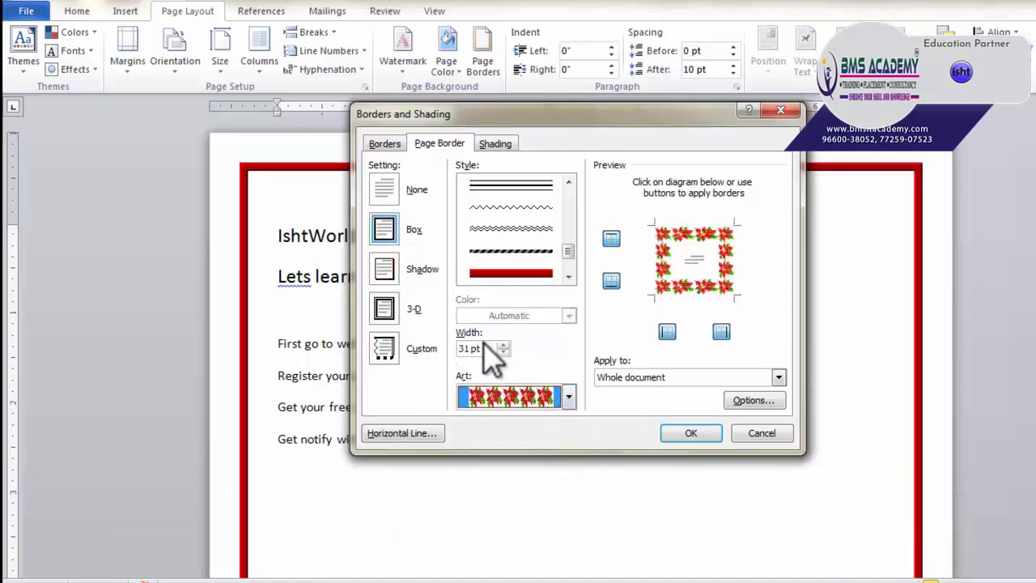
Step: Keep the poinsettia art border at 31 pt width and apply it to the page
click(501, 351)
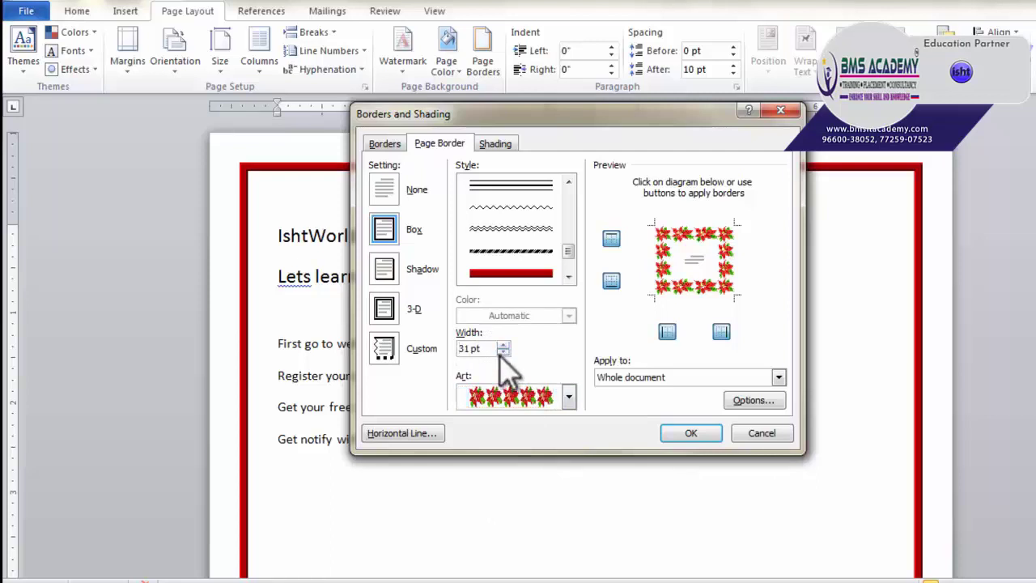
click(502, 352)
click(502, 351)
click(503, 343)
click(502, 344)
click(503, 344)
click(688, 433)
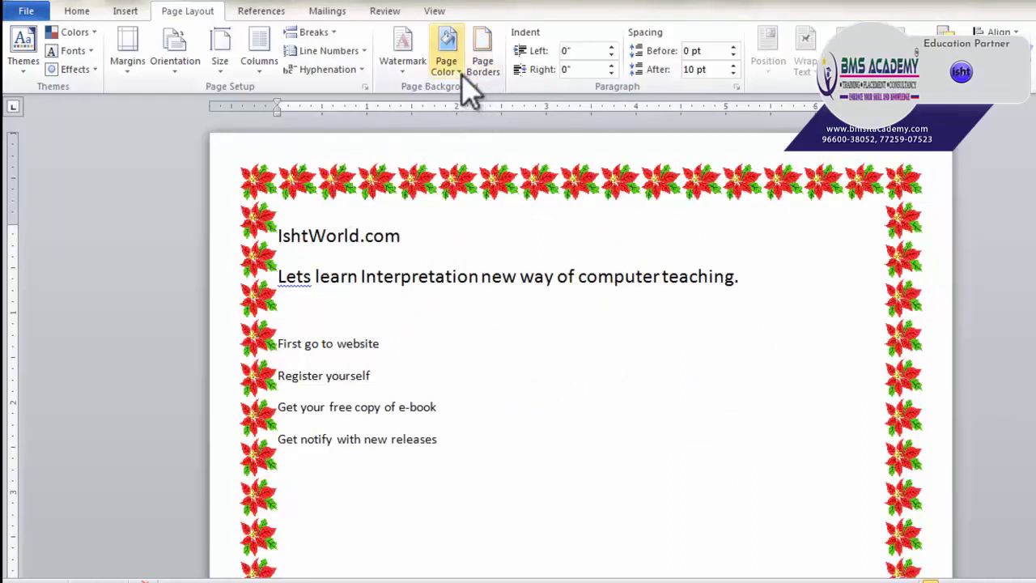
Step: Set the page border to None to remove the poinsettia border
click(483, 64)
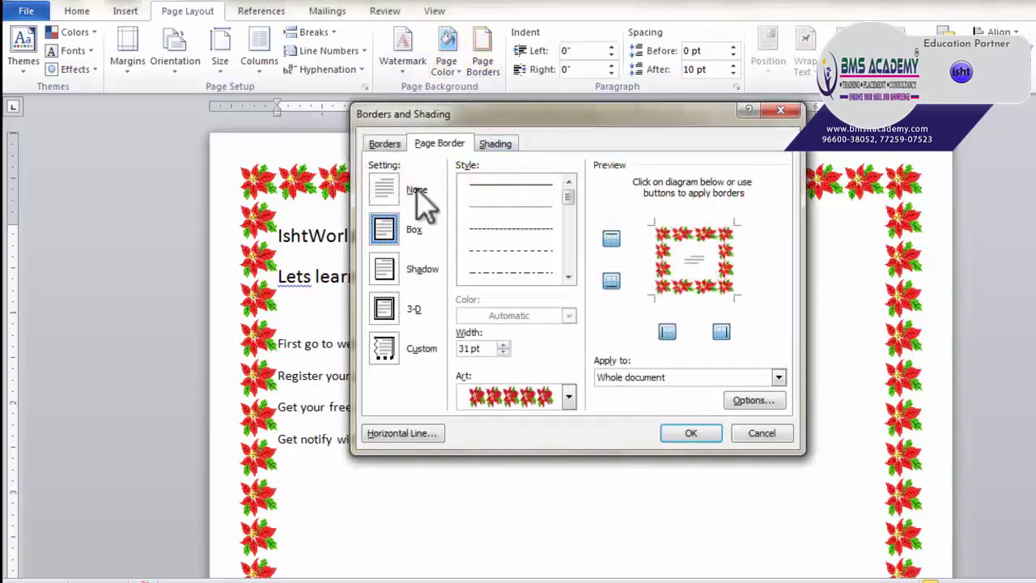
click(386, 190)
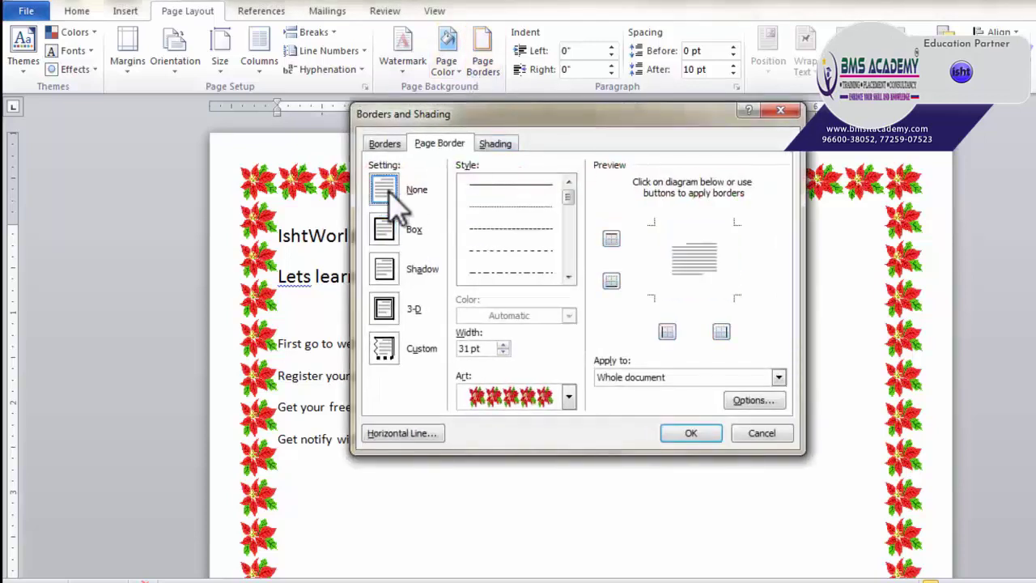
click(690, 433)
click(482, 65)
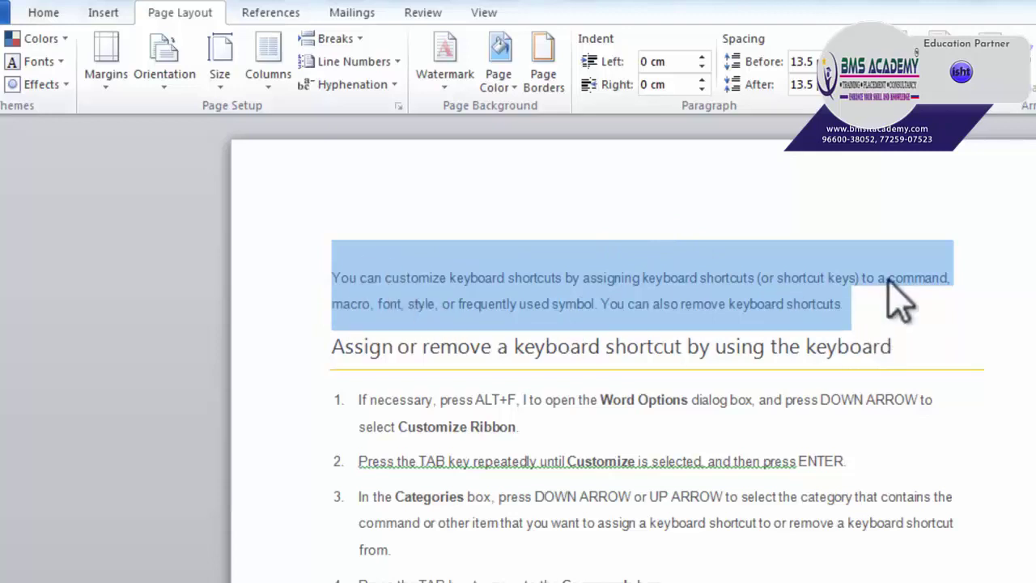
Step: Switch to paragraph borders and give the intro paragraph a Shadow box setting
click(544, 81)
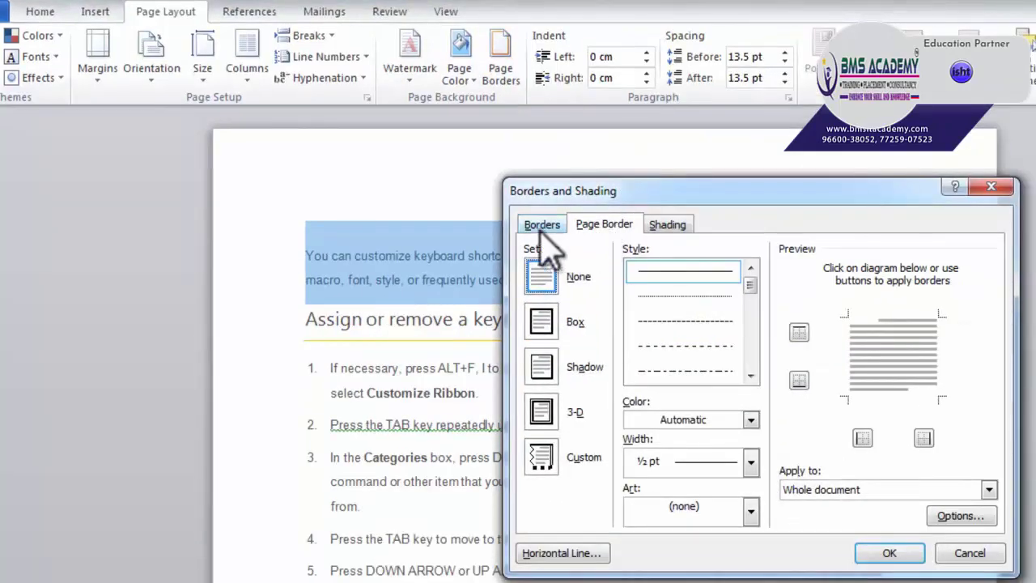
click(542, 230)
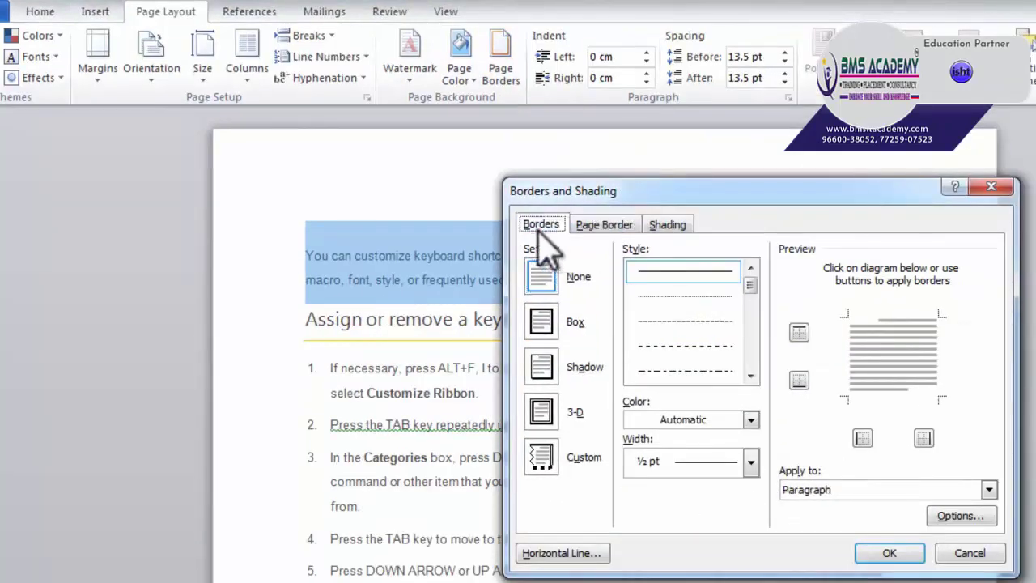
click(547, 328)
click(549, 368)
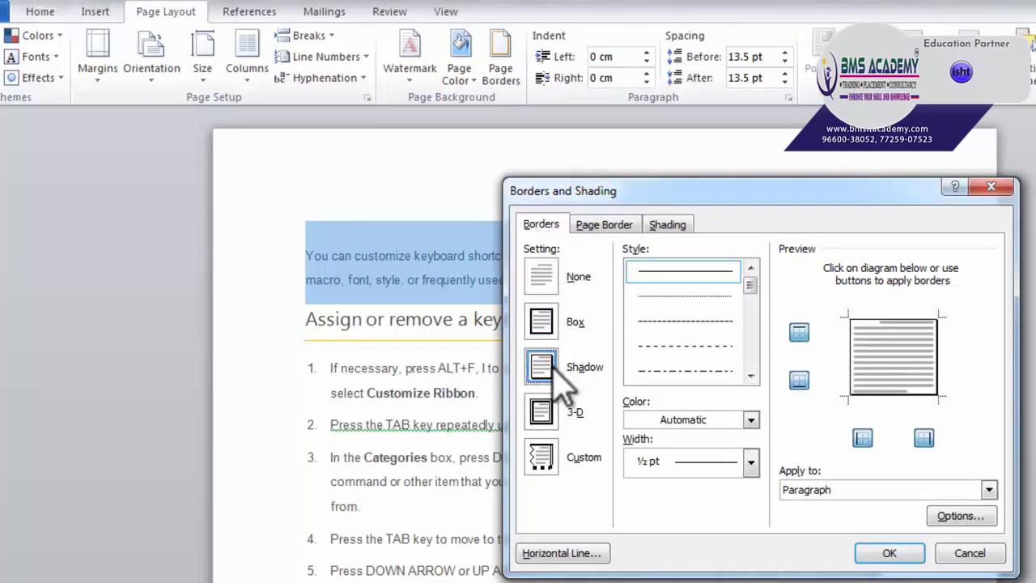
click(543, 412)
click(542, 364)
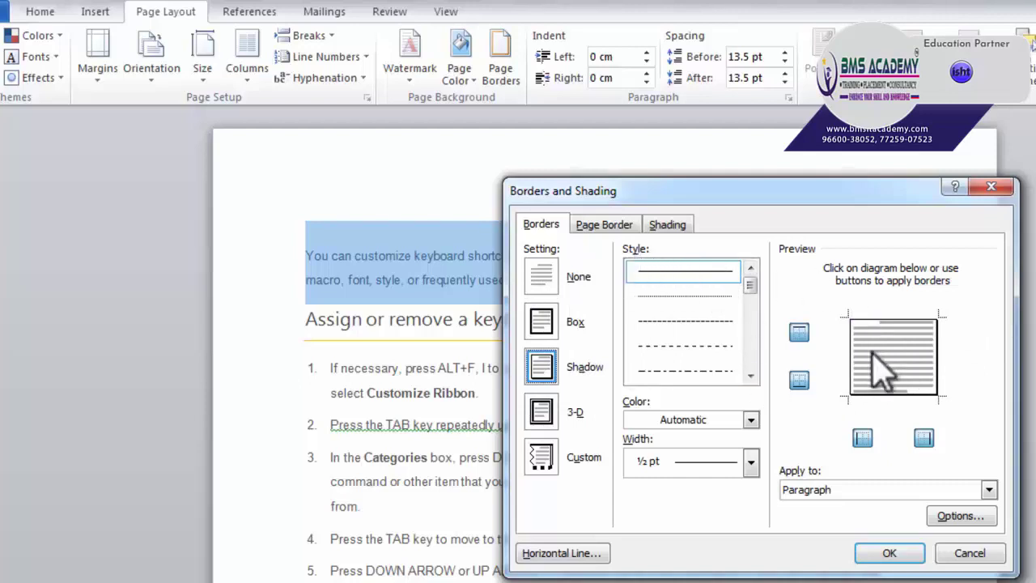
Step: Pick the thick double-line style from the Style list, giving a 3 pt width
click(750, 375)
click(750, 374)
click(750, 374)
click(750, 374)
click(750, 374)
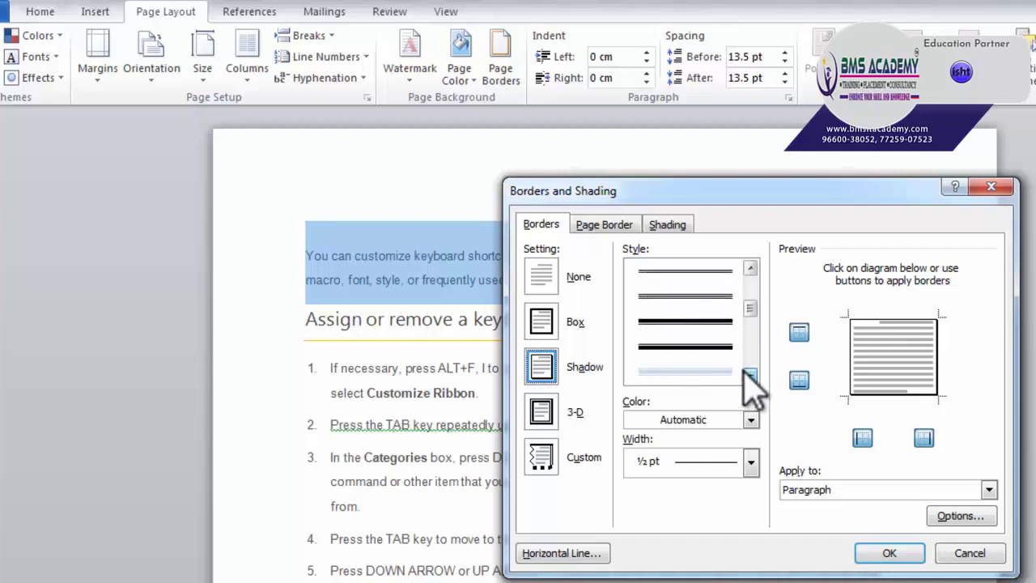
click(750, 375)
click(750, 375)
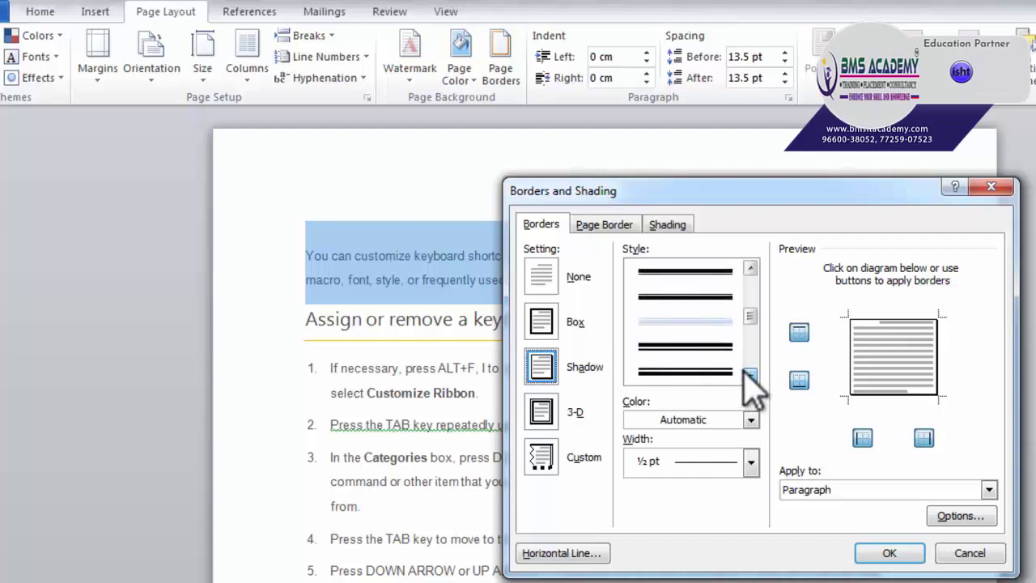
click(687, 350)
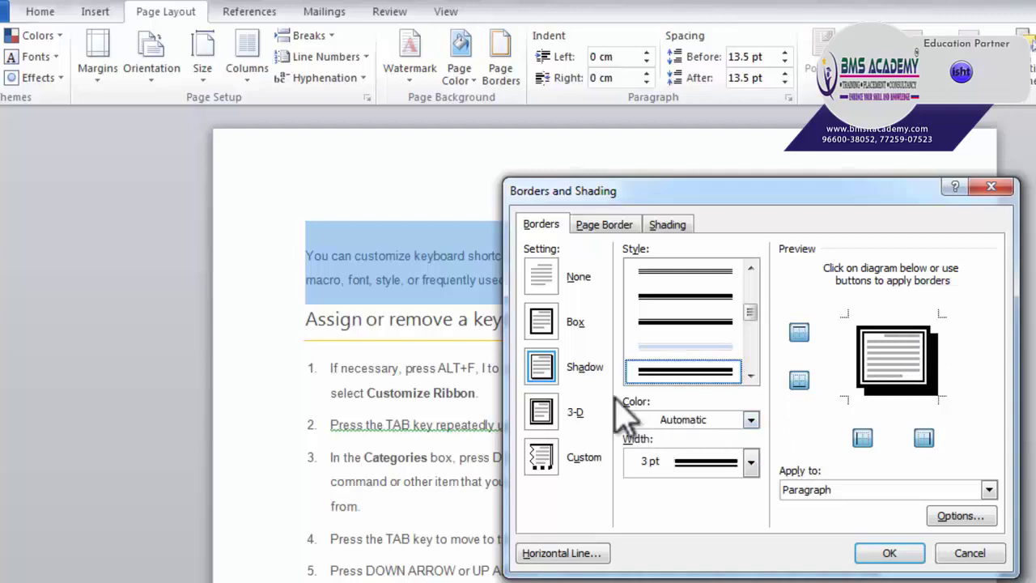
click(751, 421)
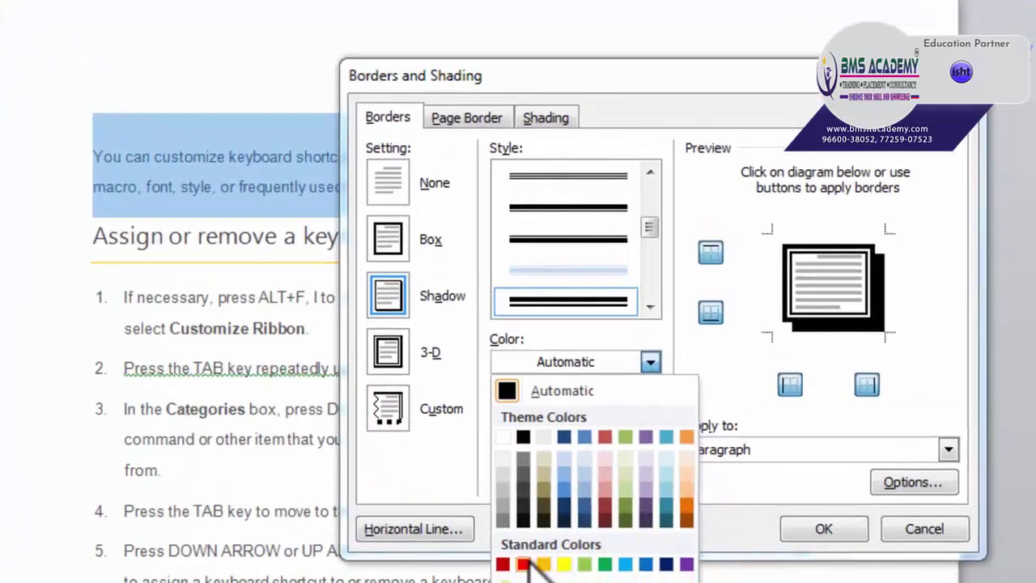
Step: Set the paragraph border colour to red, keeping the width at 3 pt
click(522, 564)
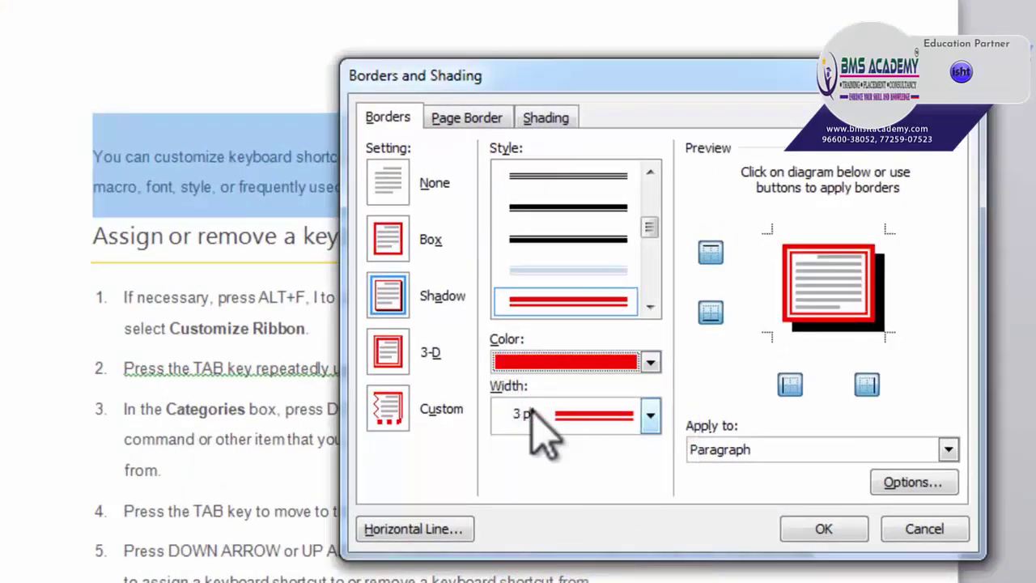
click(641, 421)
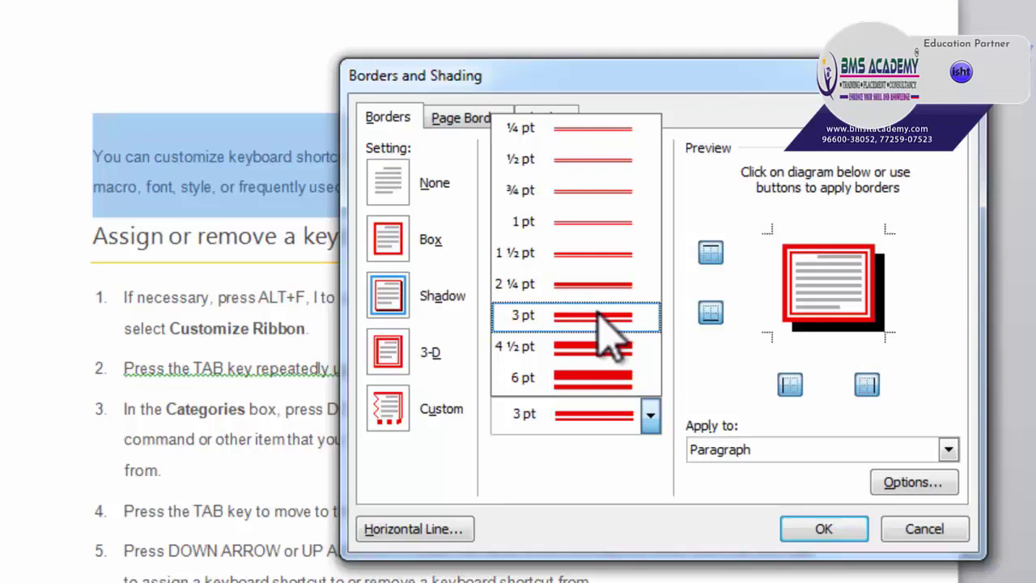
click(609, 331)
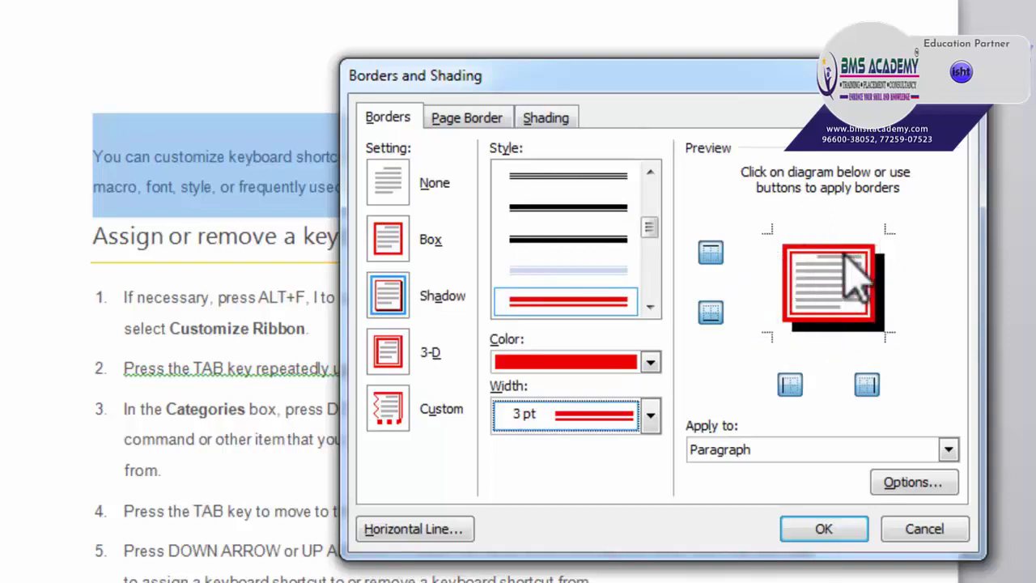
Step: Toggle the top, bottom, left and right edges so the red 3 pt border becomes a Custom box
click(710, 253)
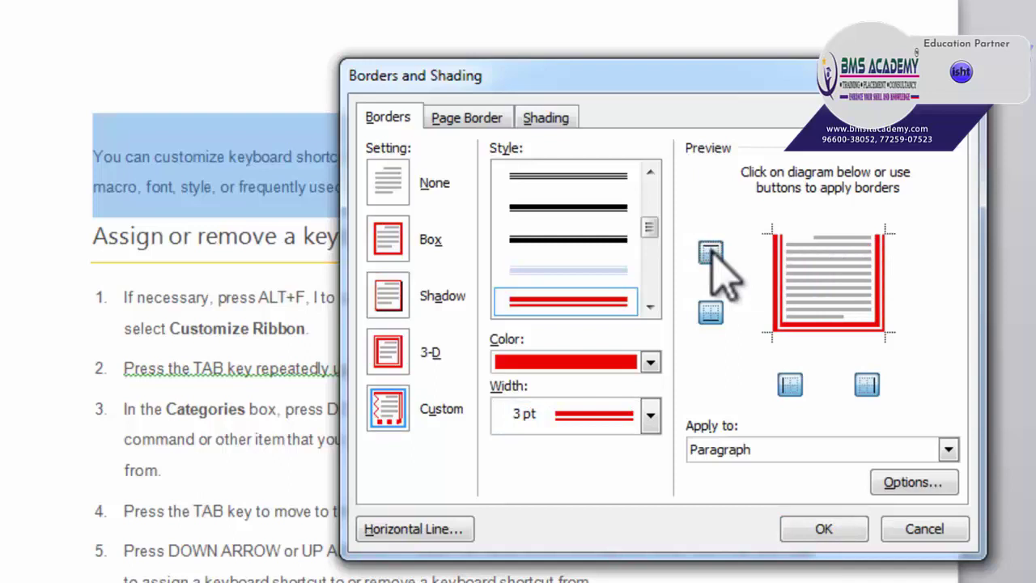
click(712, 253)
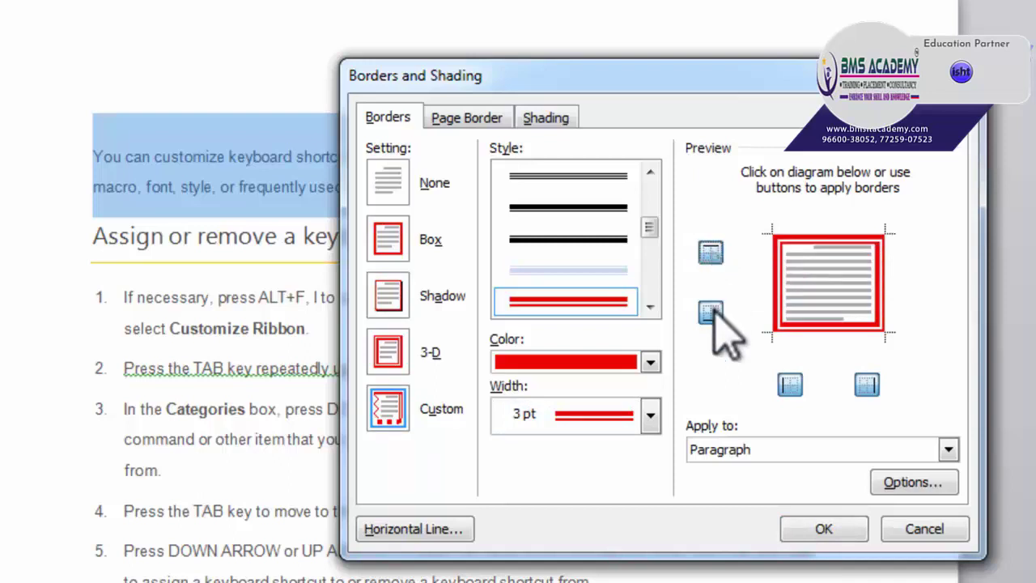
click(712, 311)
click(712, 311)
click(788, 383)
click(788, 383)
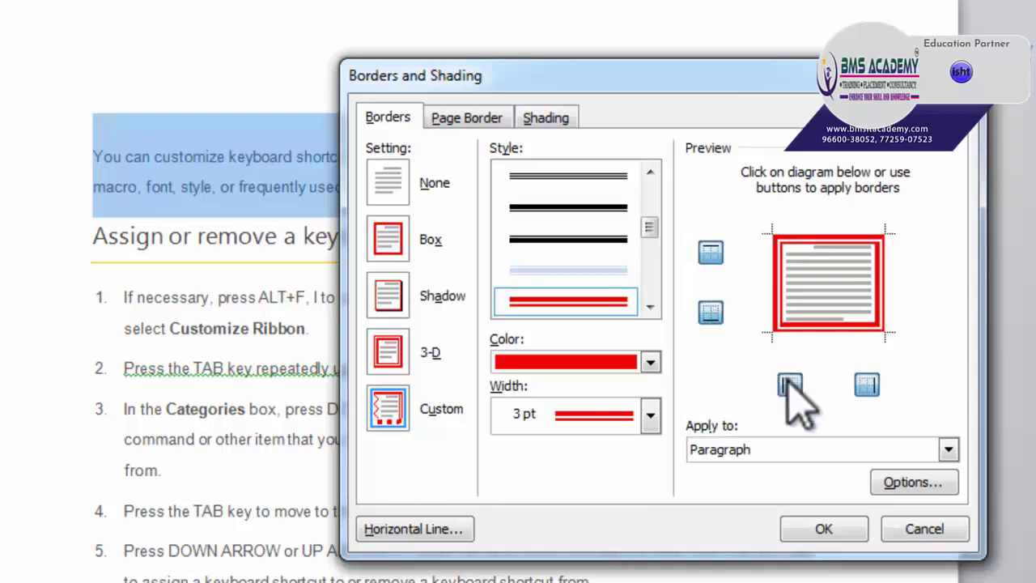
click(879, 382)
click(877, 380)
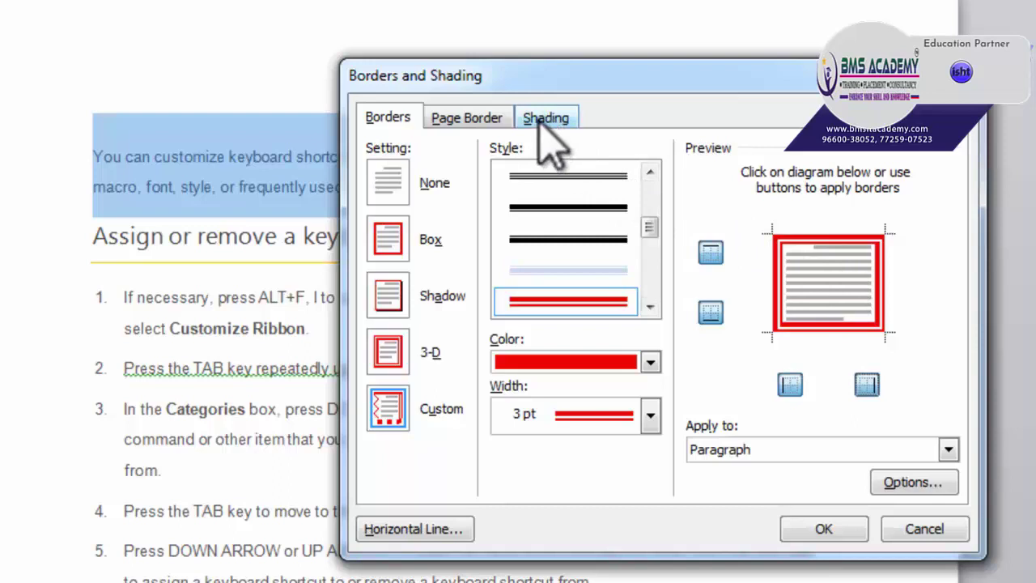
Step: Shade the paragraph with a light green fill and Clear pattern, then apply border and shading
click(545, 119)
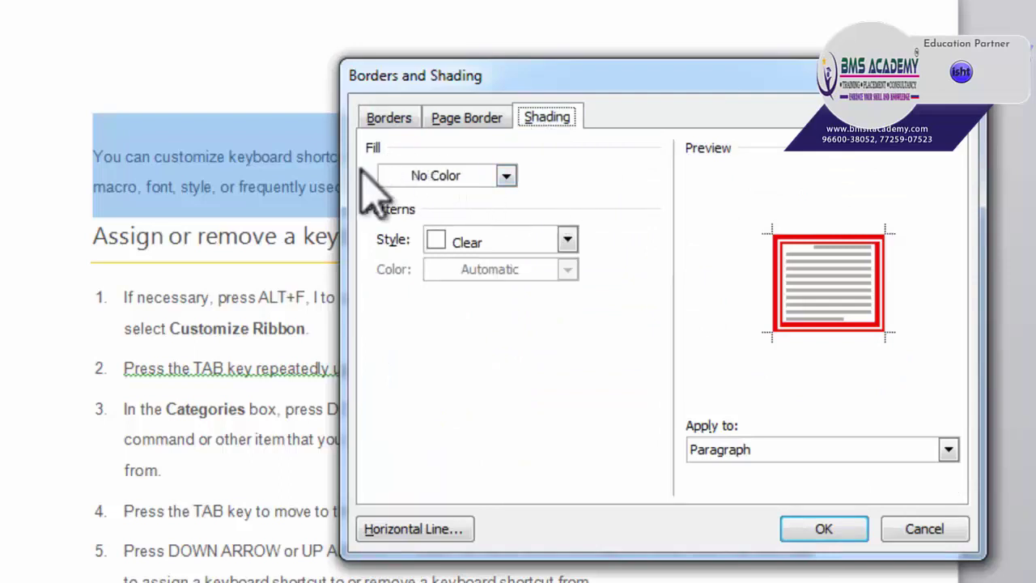
click(505, 176)
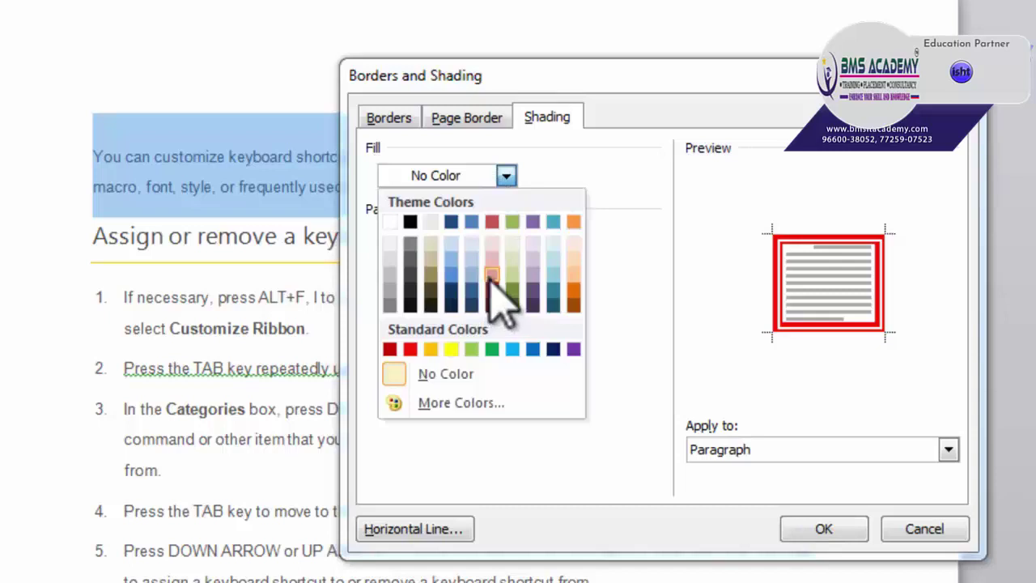
click(511, 260)
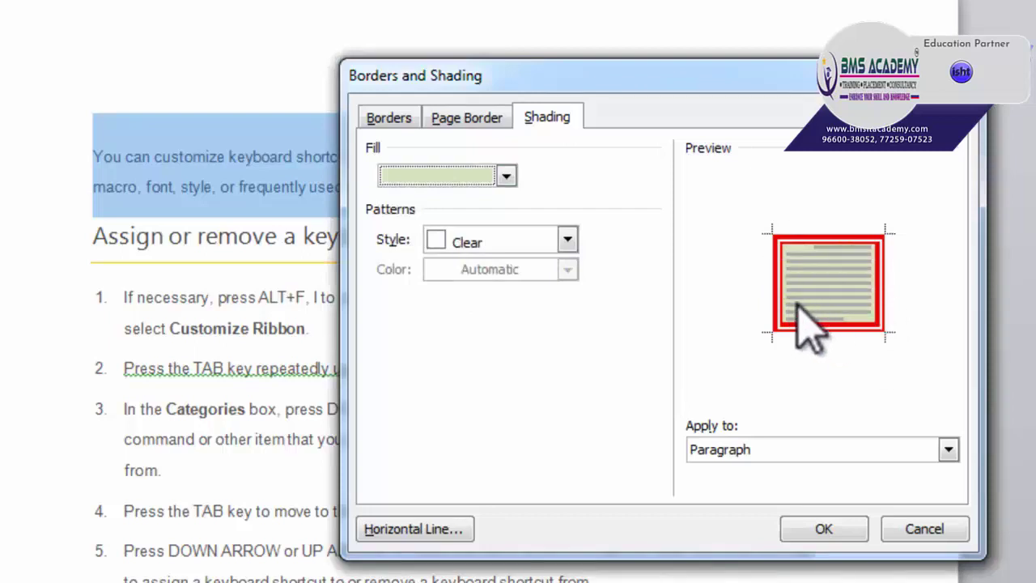
click(566, 247)
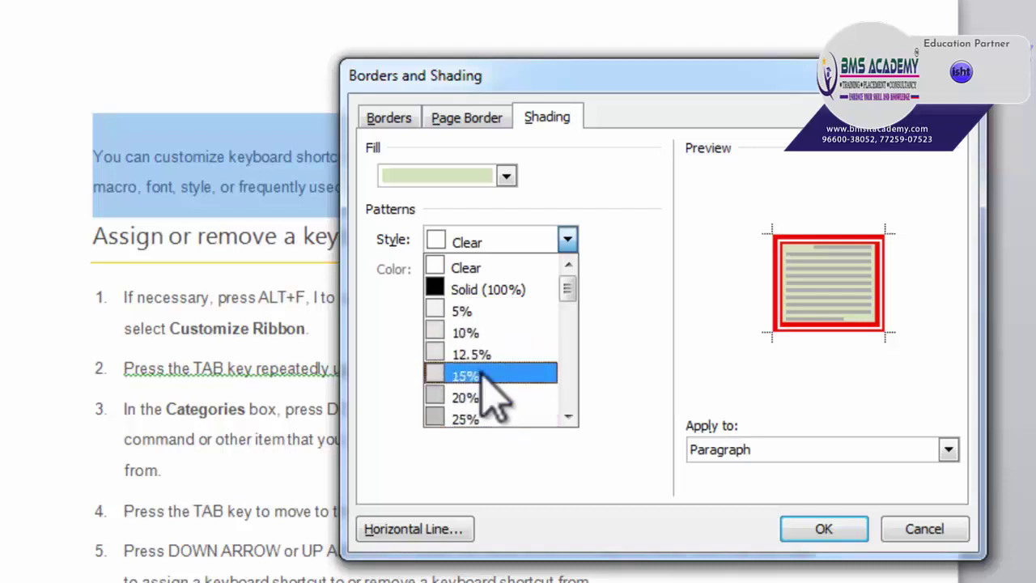
click(702, 295)
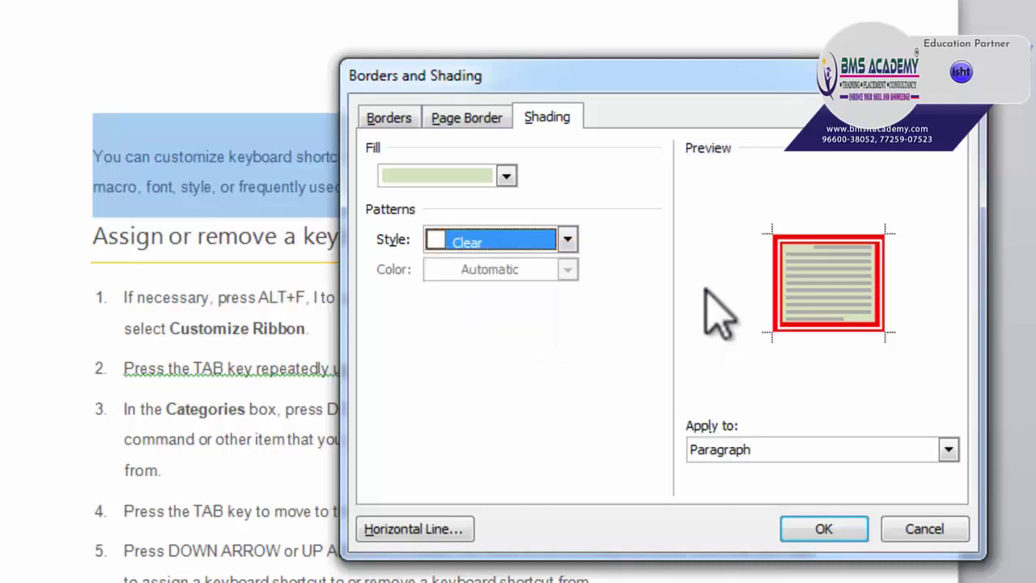
click(824, 528)
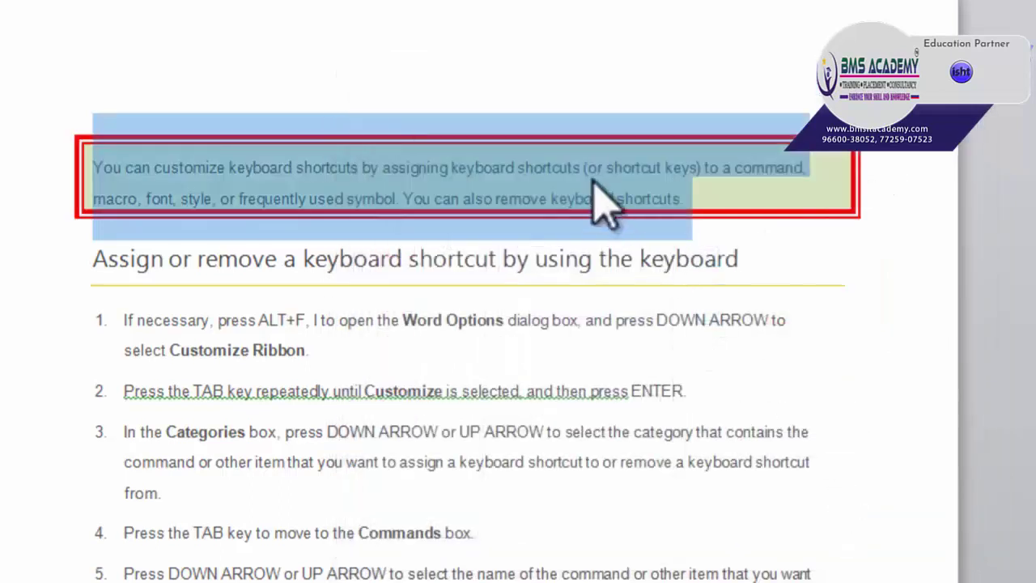
Step: Deselect the boxed, light green shaded intro paragraph
click(647, 183)
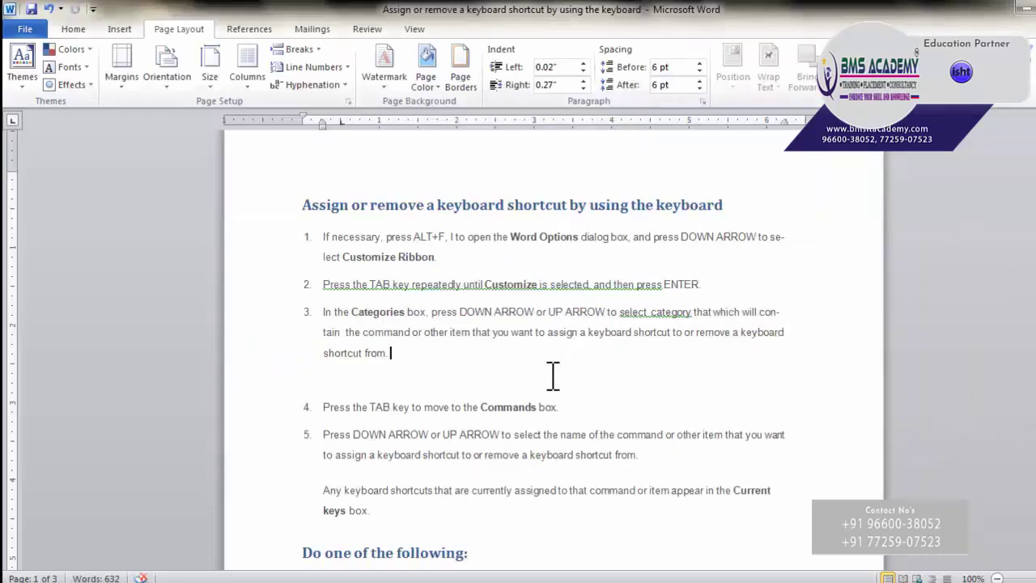
Step: Select list item 3 and set its left indent to 0.7", also increasing its right indent
mouse_move(389, 353)
mouse_down()
mouse_move(341, 310)
mouse_move(322, 314)
mouse_up()
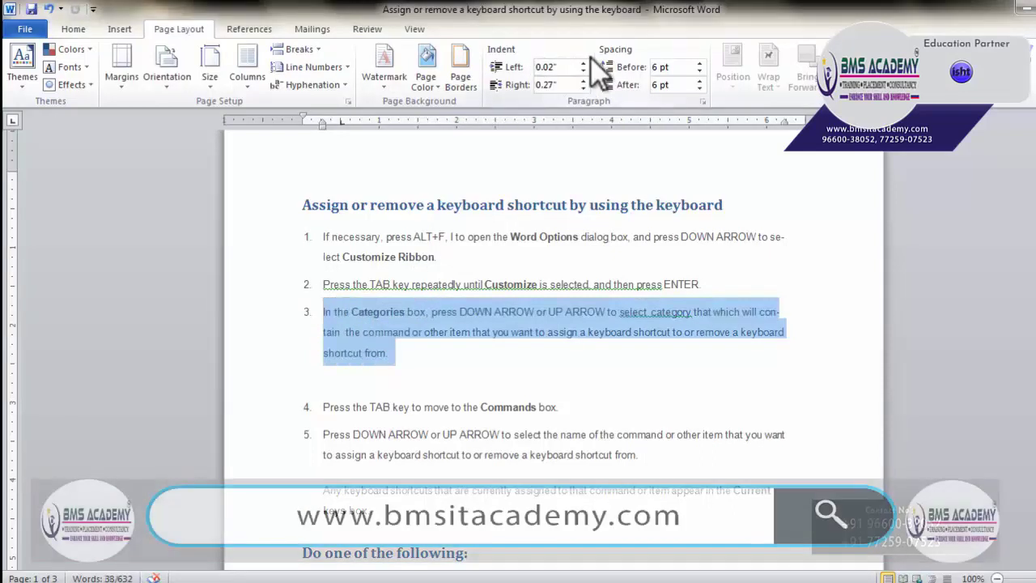
click(584, 64)
click(584, 64)
click(583, 63)
click(584, 63)
click(583, 63)
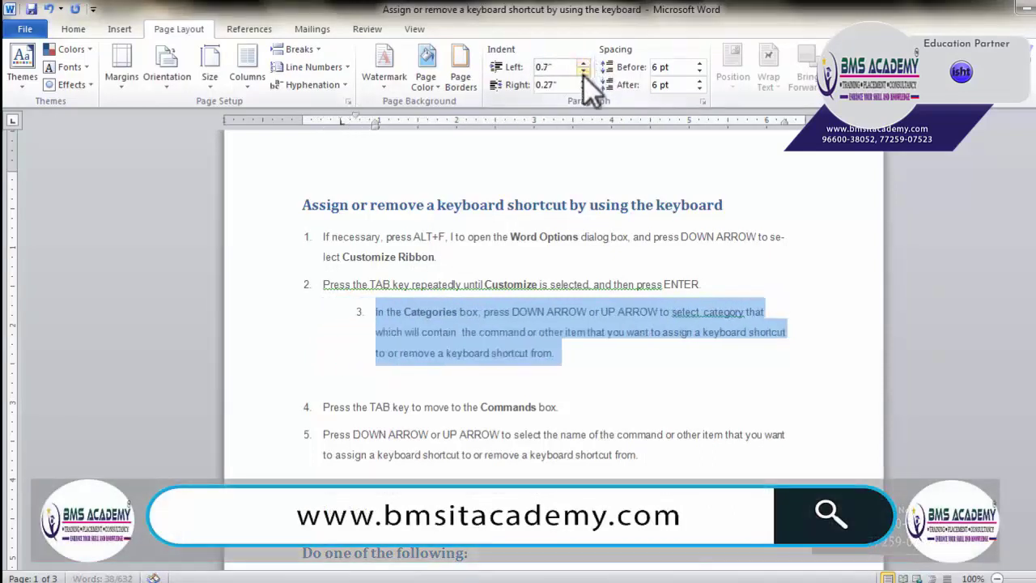
click(582, 81)
click(583, 81)
click(583, 81)
click(582, 81)
click(583, 81)
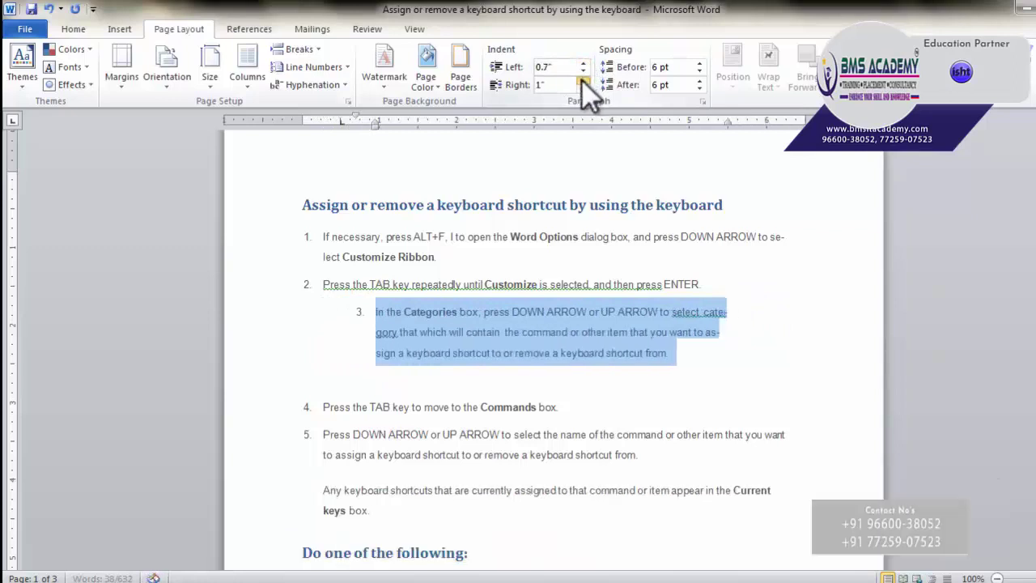
click(583, 81)
click(583, 81)
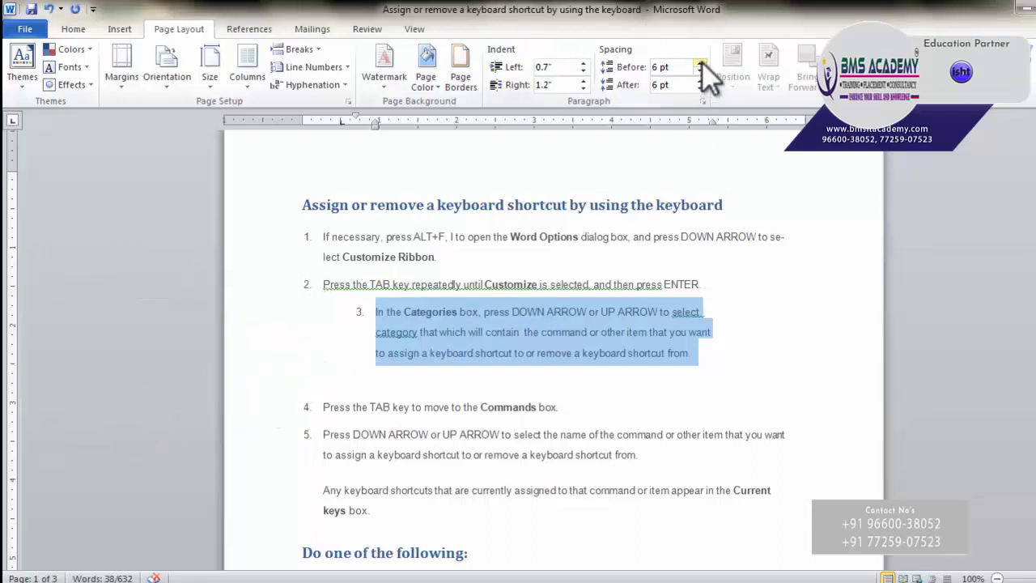
Step: Set the Spacing Before of list item 3 to 24 pt with the spinner
click(700, 64)
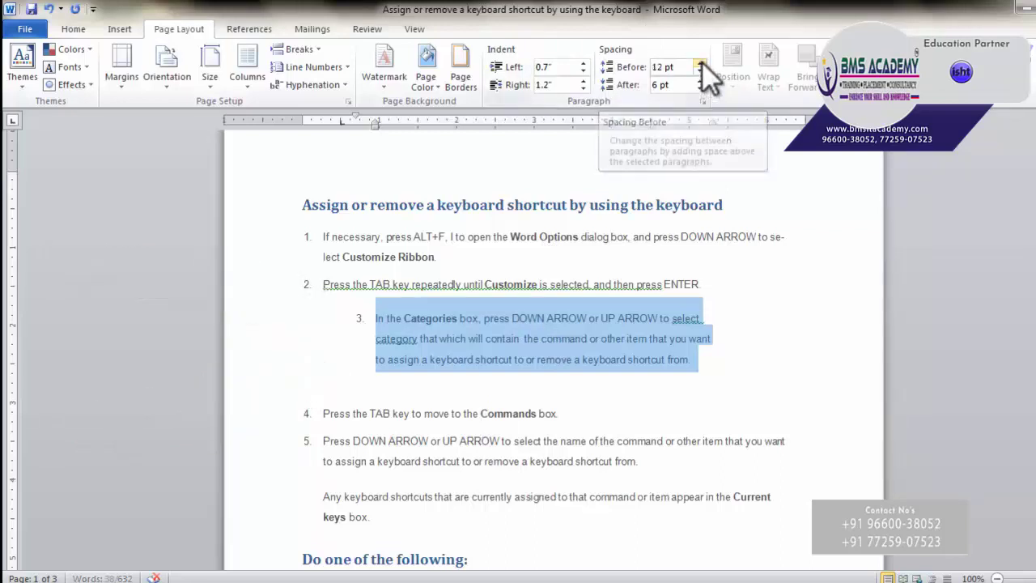
double_click(701, 64)
triple_click(701, 64)
click(700, 64)
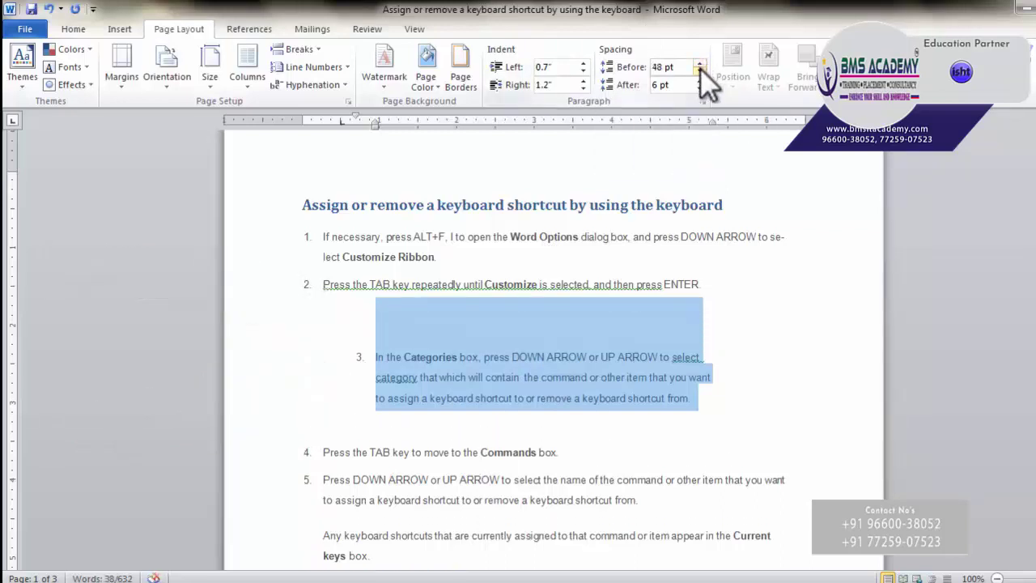
click(700, 69)
double_click(700, 69)
click(699, 70)
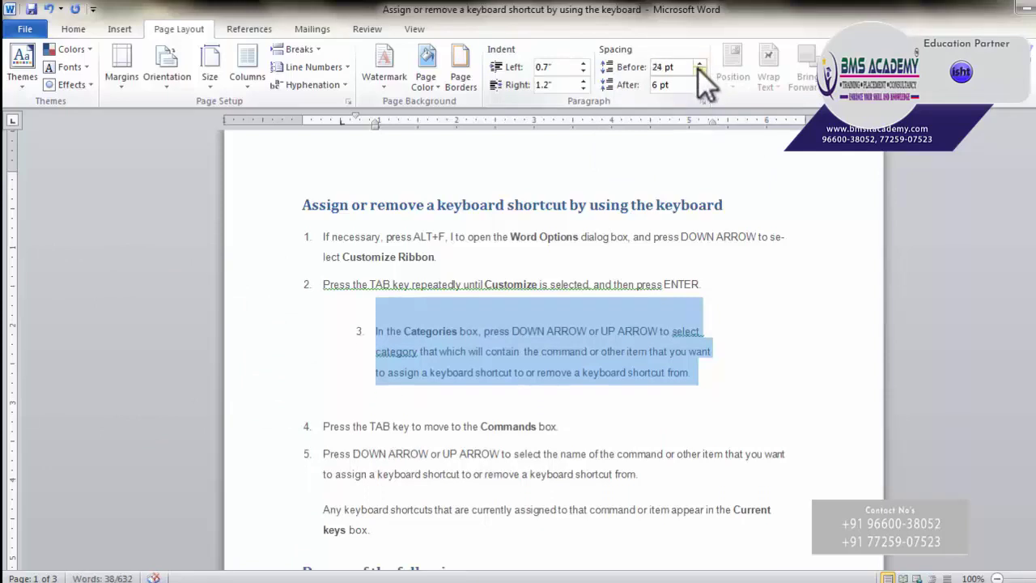
Step: Return item 3's Spacing After to 6 pt and deselect the item
click(700, 81)
double_click(700, 81)
triple_click(699, 81)
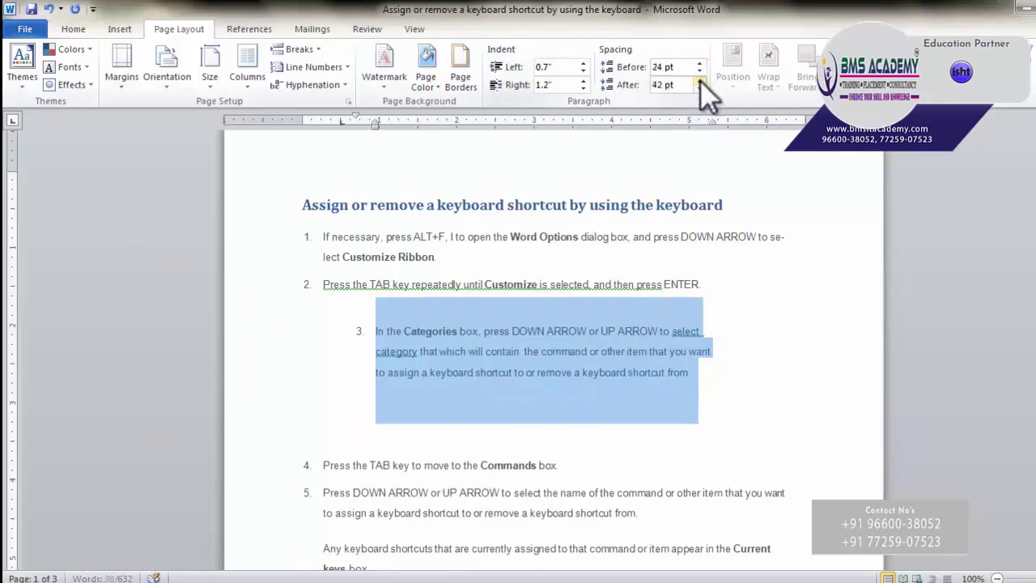
click(700, 81)
triple_click(700, 90)
double_click(700, 90)
double_click(699, 89)
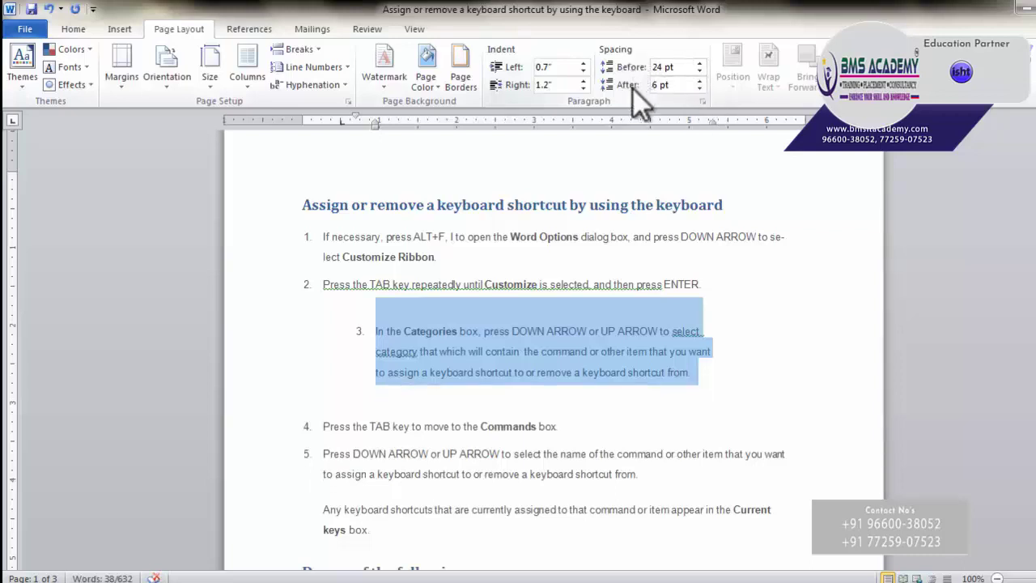
click(815, 255)
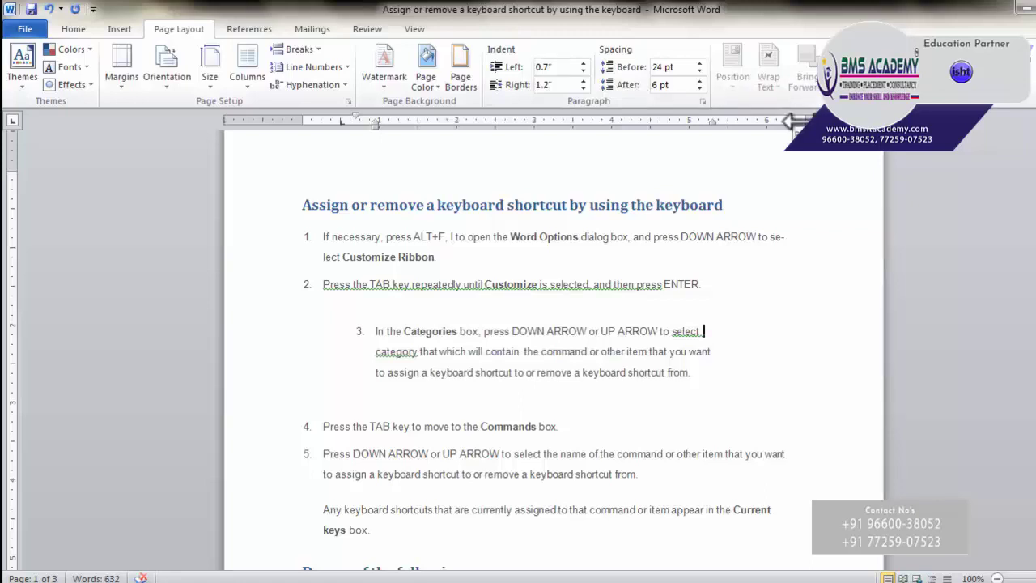
click(571, 448)
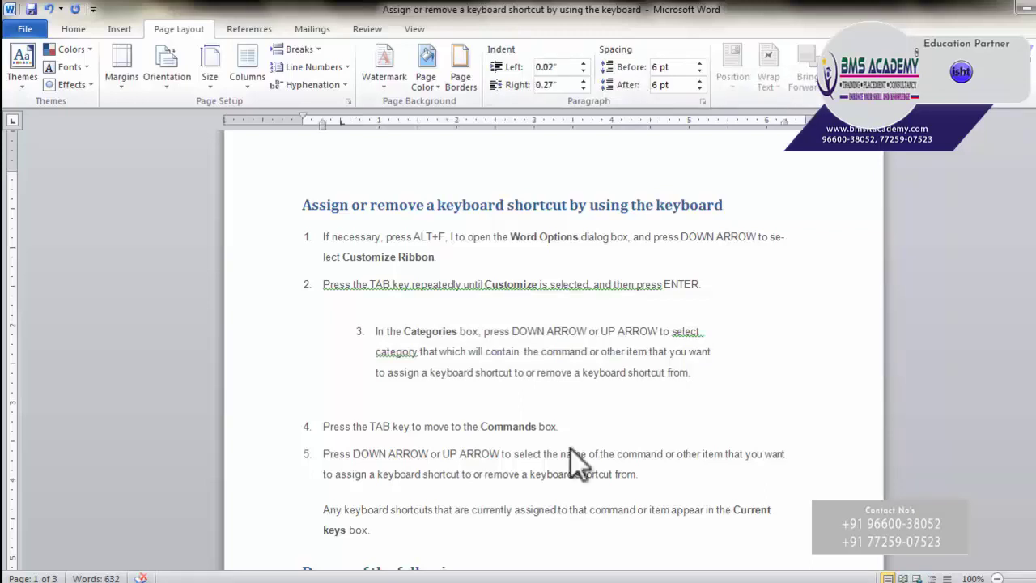